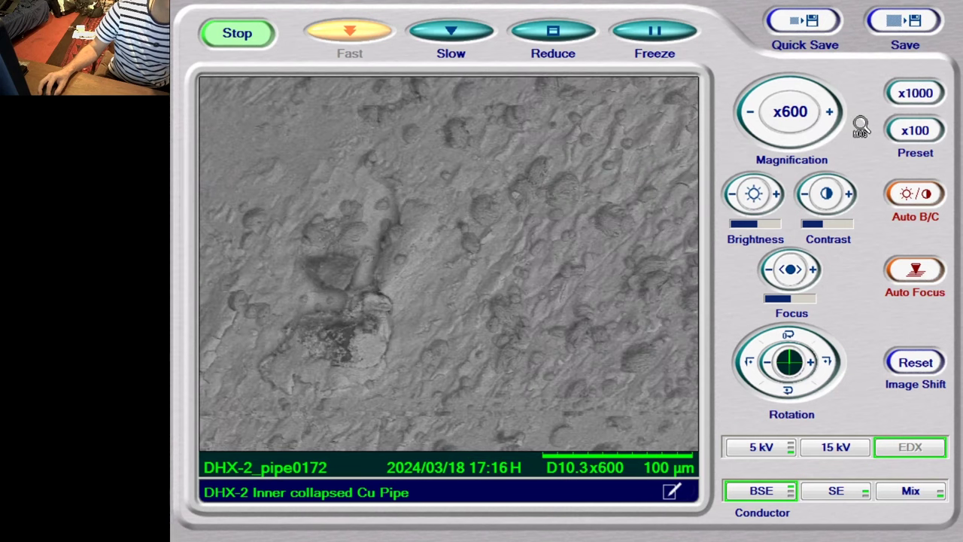
- Magnify the live debris image step by step up to x6000
{"action": "scroll", "coordinate": [861, 128], "scroll_direction": "up", "scroll_amount": 2}
{"action": "scroll", "coordinate": [890, 135], "scroll_direction": "up", "scroll_amount": 2}
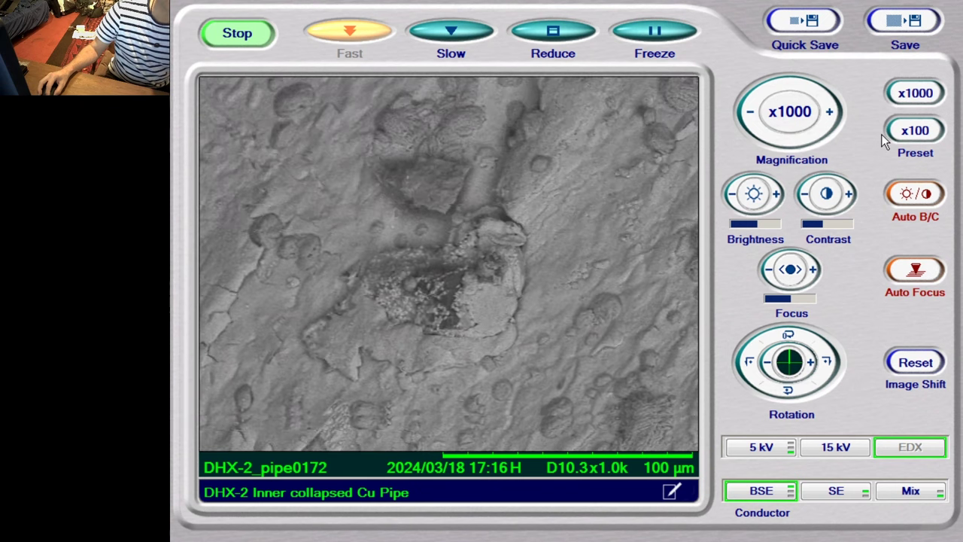
{"action": "left_click", "coordinate": [826, 111]}
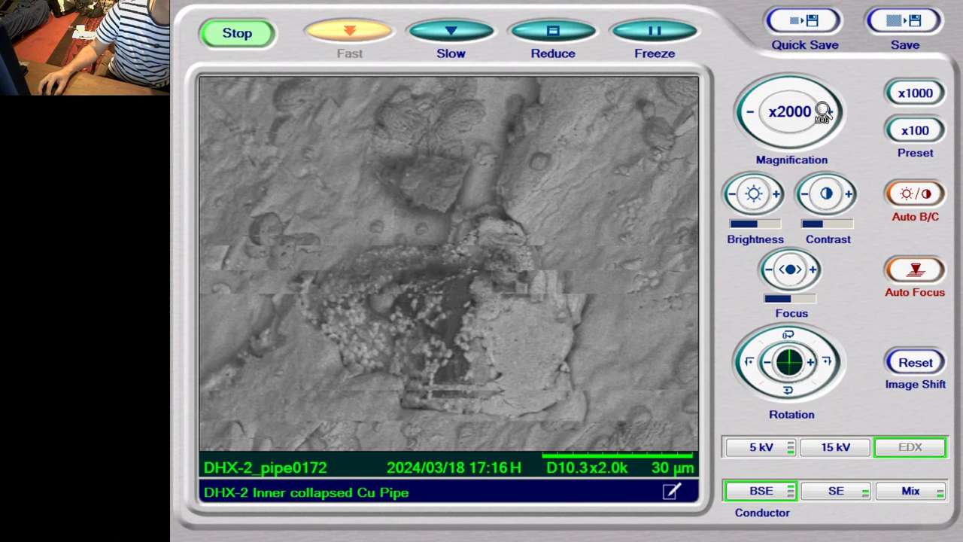
{"action": "left_click", "coordinate": [828, 112]}
{"action": "left_click", "coordinate": [832, 113]}
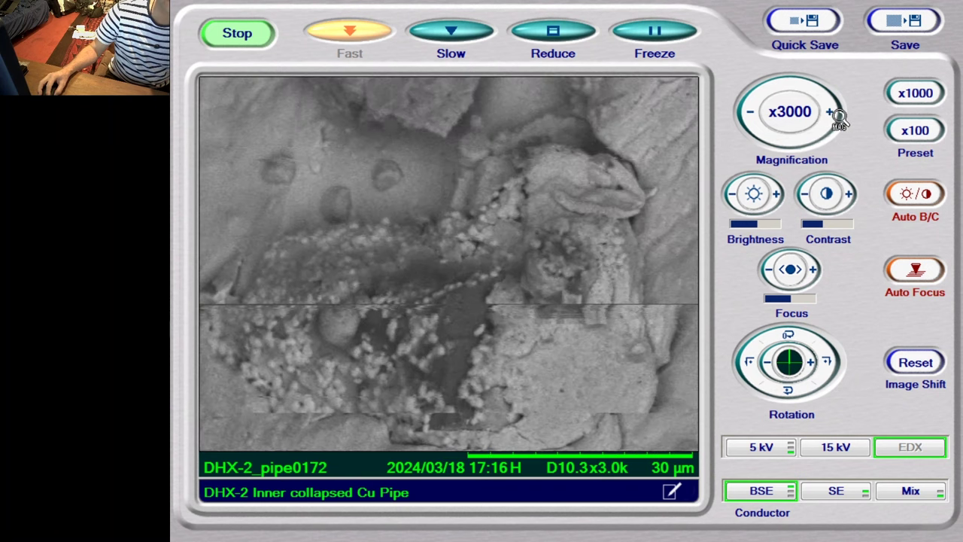
{"action": "left_click", "coordinate": [837, 113]}
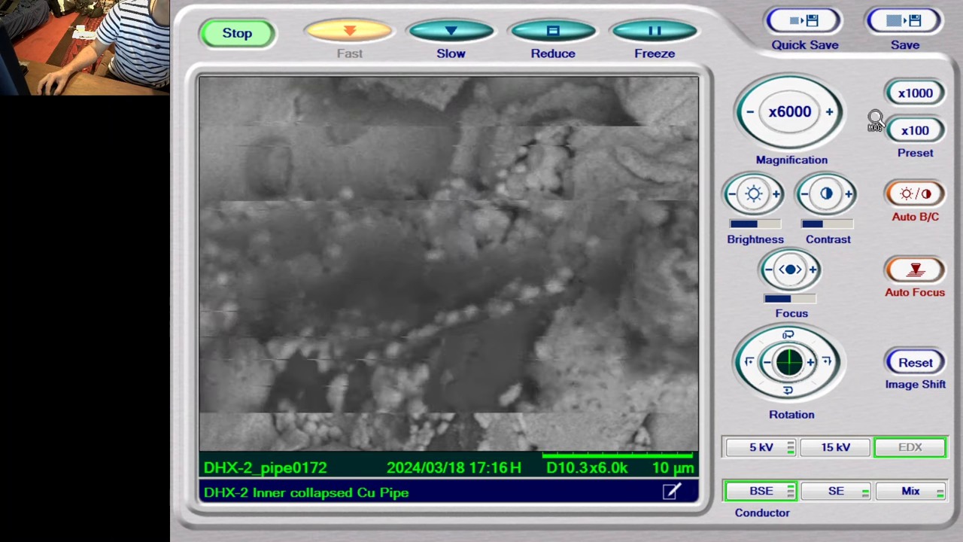
- Zoom back out to x2000 so the whole deposit is visible
{"action": "scroll", "coordinate": [873, 120], "scroll_direction": "down", "scroll_amount": 1}
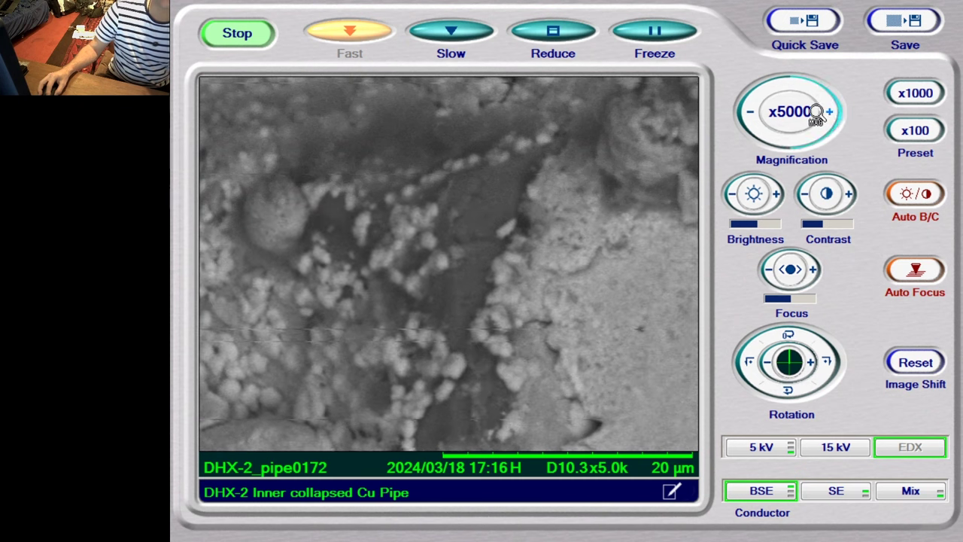
{"action": "scroll", "coordinate": [797, 113], "scroll_direction": "up", "scroll_amount": 4}
{"action": "scroll", "coordinate": [792, 112], "scroll_direction": "down", "scroll_amount": 5}
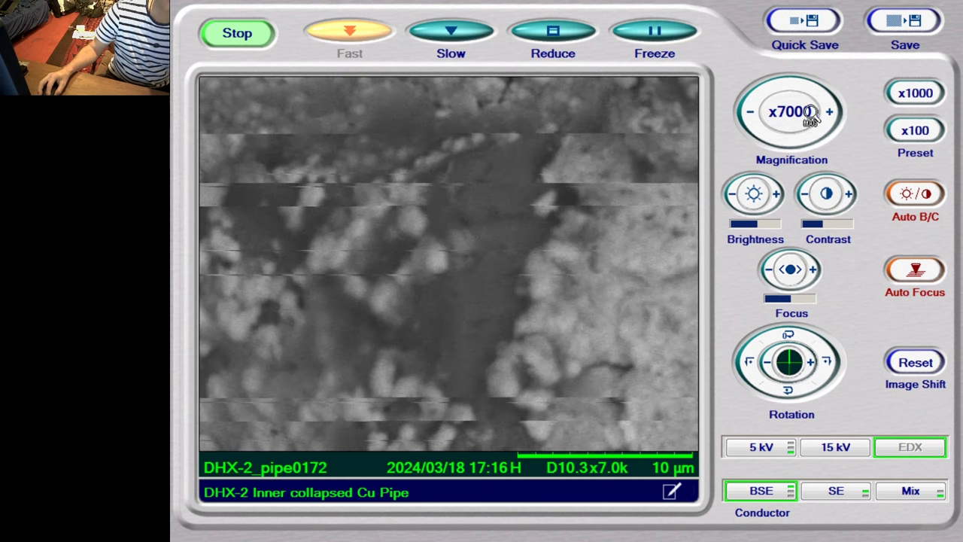
{"action": "scroll", "coordinate": [786, 112], "scroll_direction": "down", "scroll_amount": 3}
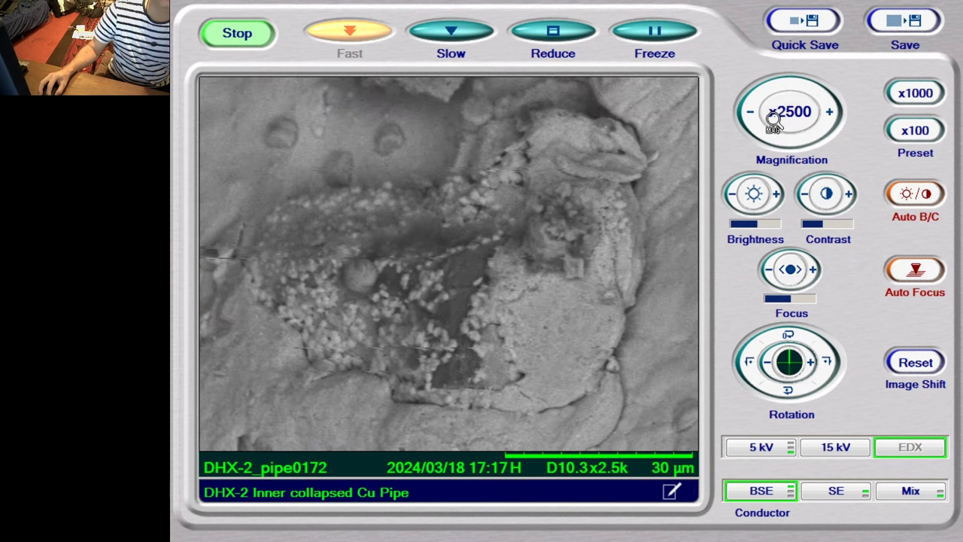
{"action": "scroll", "coordinate": [772, 118], "scroll_direction": "down", "scroll_amount": 1}
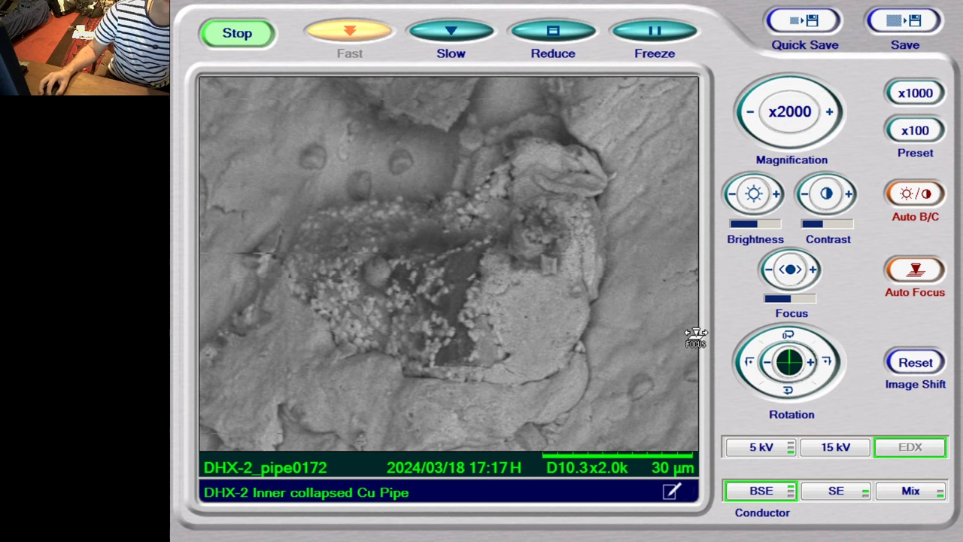
- Run auto brightness/contrast and auto focus on the x2000 debris image
{"action": "left_click", "coordinate": [924, 194]}
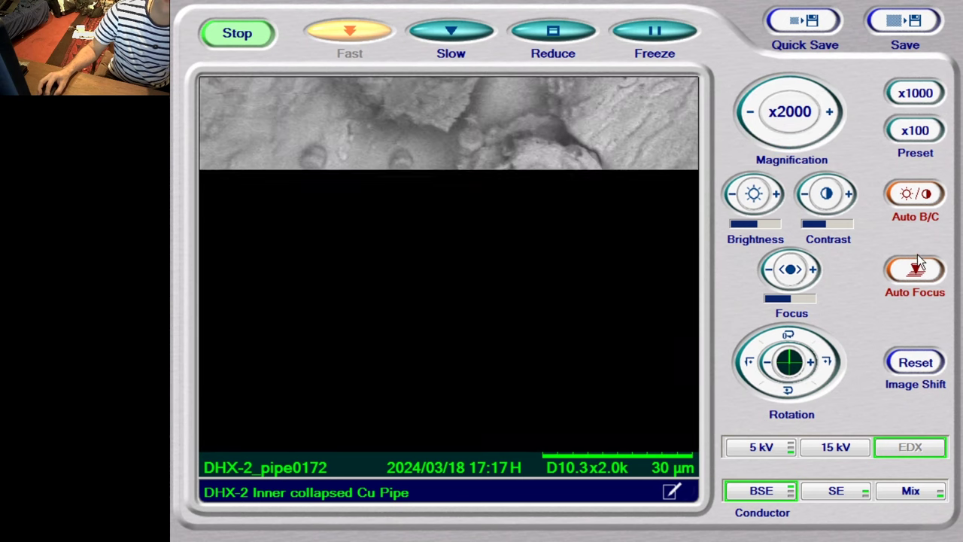
{"action": "left_click", "coordinate": [918, 256]}
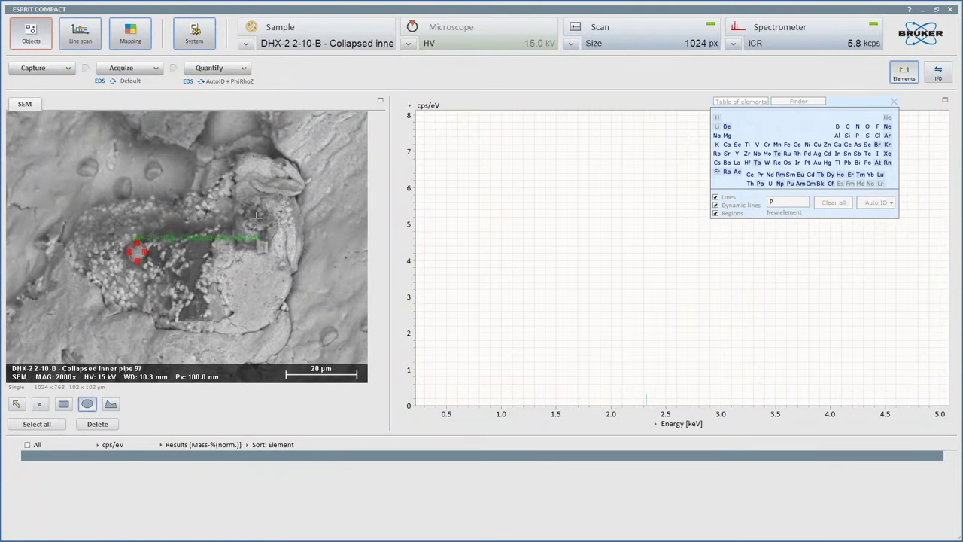
- Draw two more circular regions on the debris, select all regions, and acquire their spectra
{"action": "left_click_drag", "start_coordinate": [238, 218], "coordinate": [258, 236]}
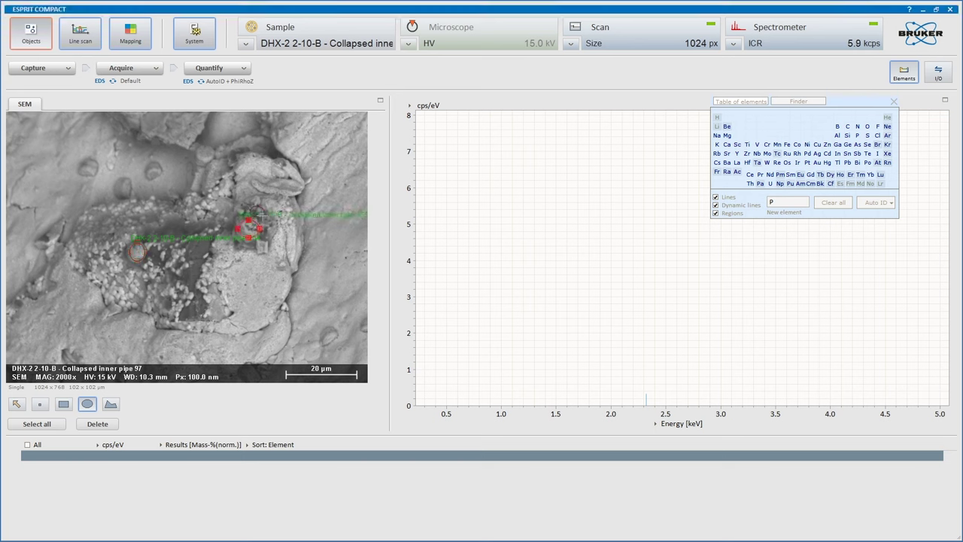
{"action": "left_click_drag", "start_coordinate": [260, 215], "coordinate": [259, 210]}
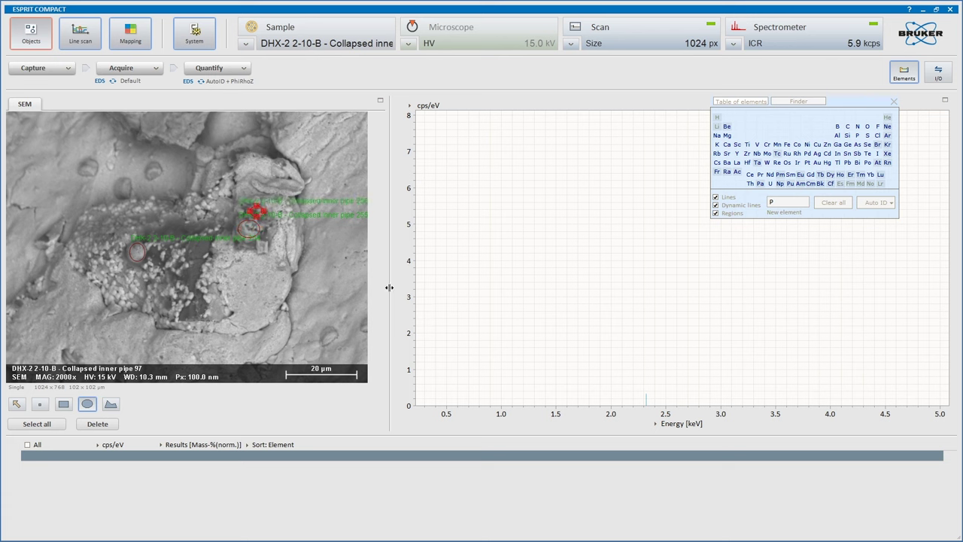
{"action": "left_click", "coordinate": [37, 424]}
{"action": "left_click", "coordinate": [151, 70]}
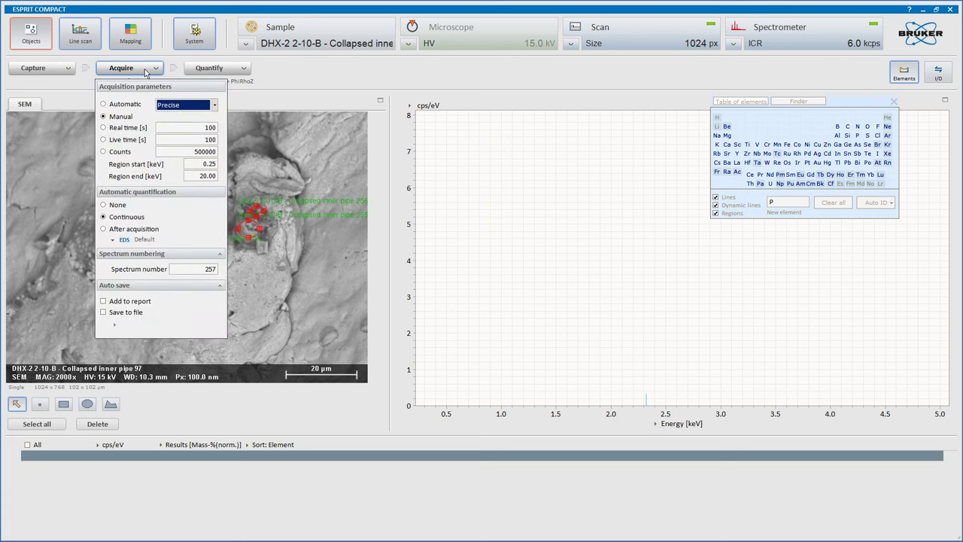
{"action": "left_click", "coordinate": [384, 137]}
{"action": "type", "text": "Ta"}
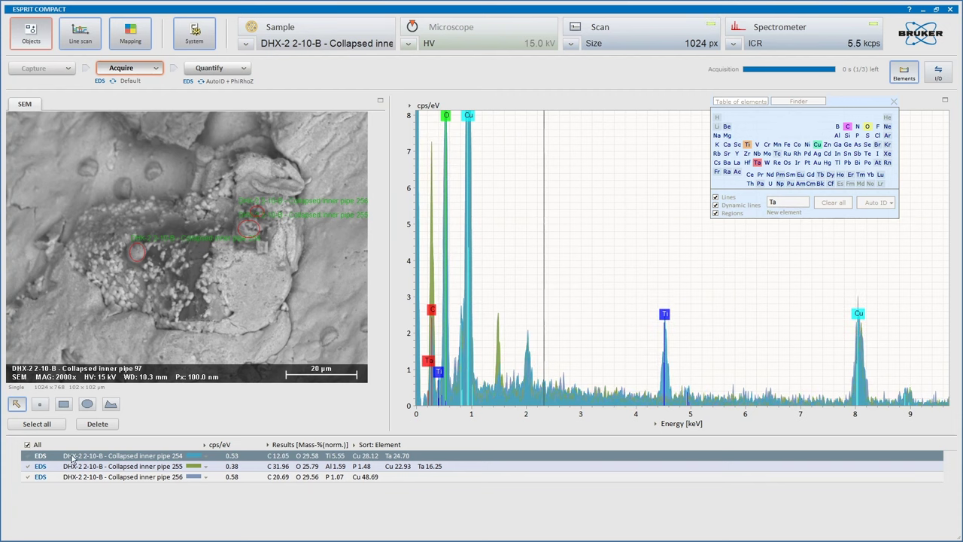
- Show one spectrum at a time and settle on the pipe 254 spectrum
{"action": "left_click", "coordinate": [27, 445]}
{"action": "left_click", "coordinate": [98, 457]}
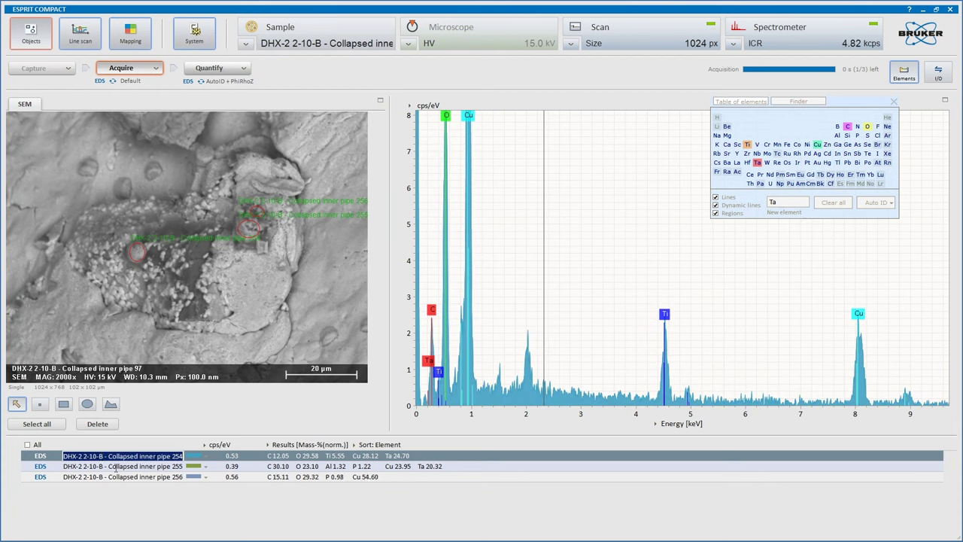
{"action": "left_click", "coordinate": [117, 466]}
{"action": "left_click", "coordinate": [120, 455]}
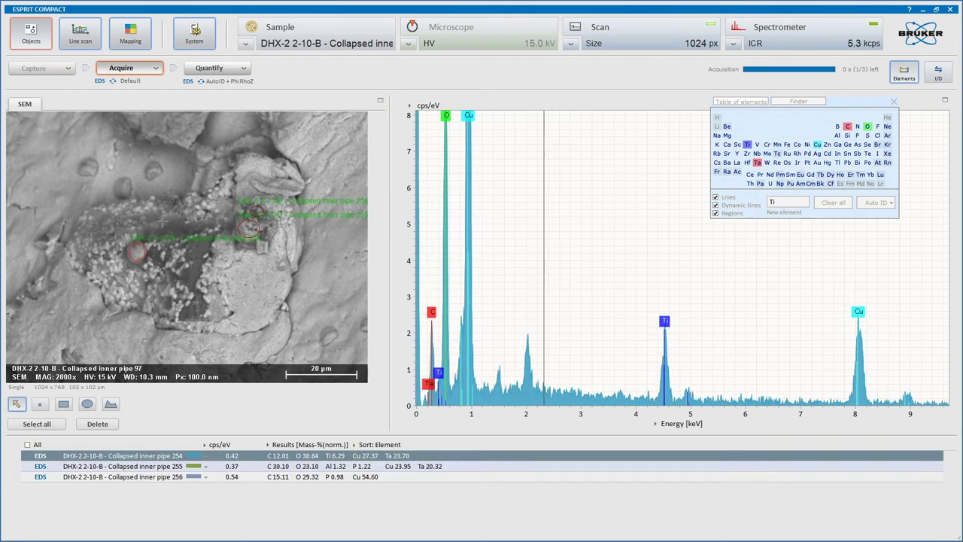
- Add P and Al, remove Ta from the identified elements, then view pipe 255
{"action": "left_click", "coordinate": [856, 136]}
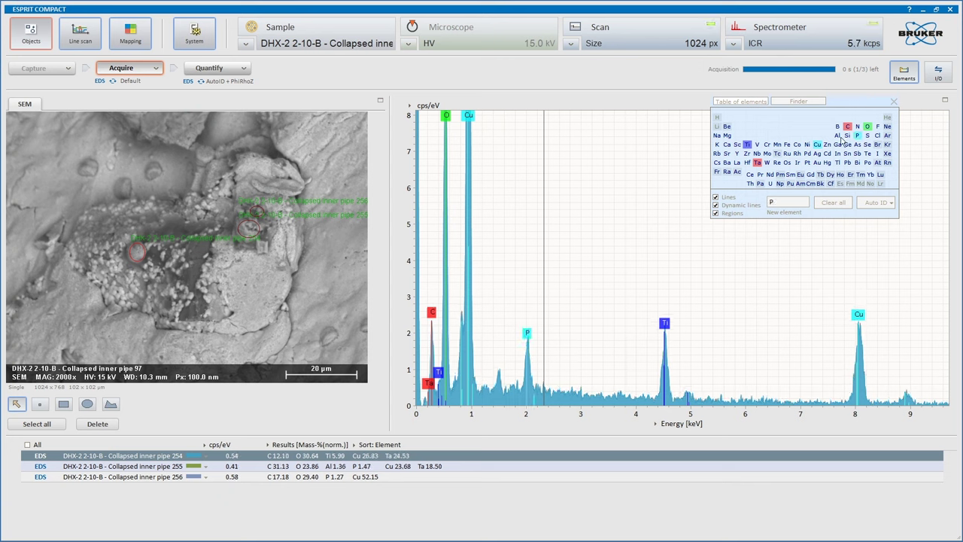
{"action": "left_click", "coordinate": [838, 136]}
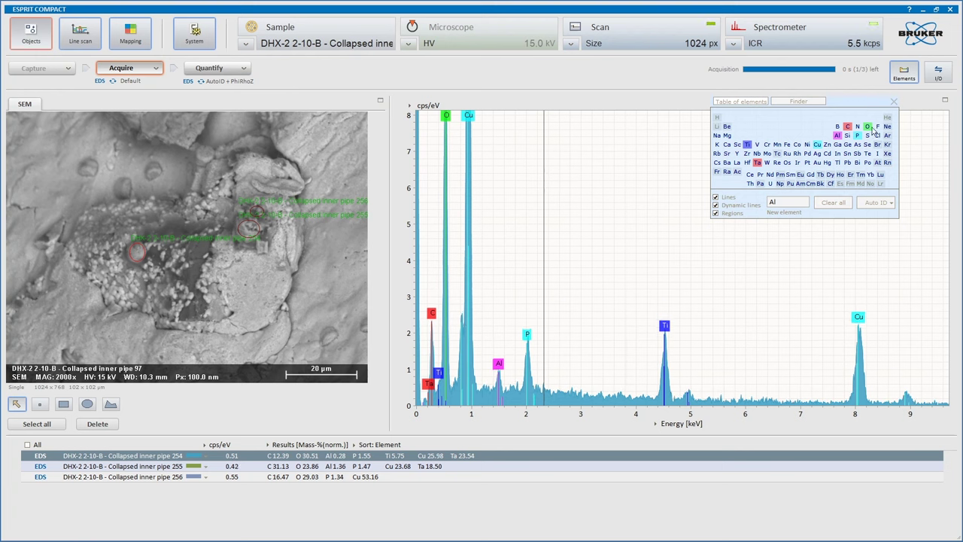
{"action": "left_click", "coordinate": [757, 162]}
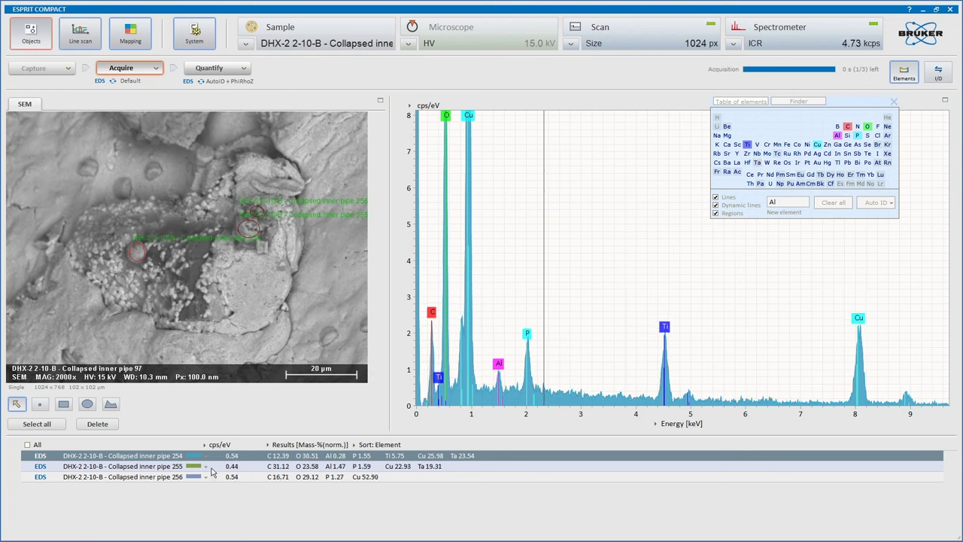
{"action": "left_click", "coordinate": [119, 468]}
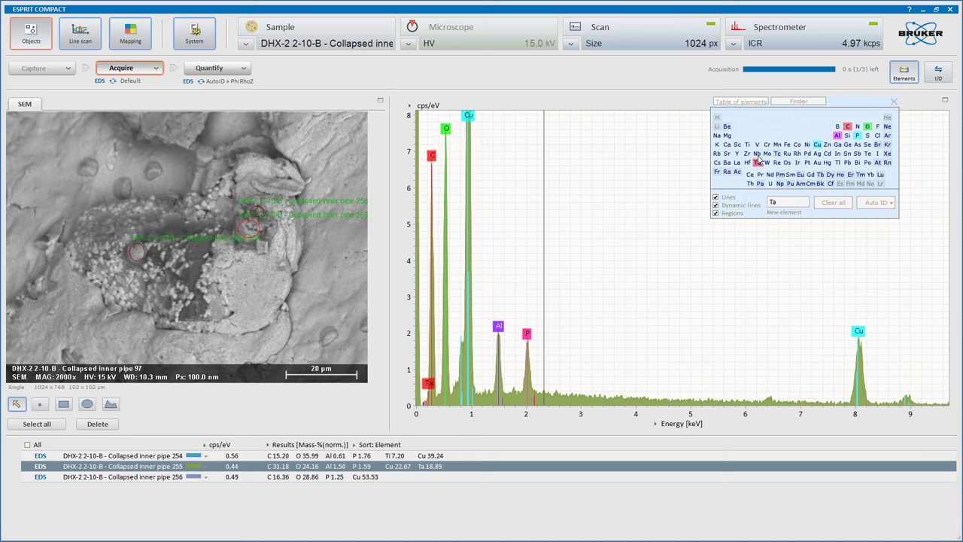
- Add Fe and Cl to pipe 256's elements, then display the pipe 254 spectrum
{"action": "left_click", "coordinate": [343, 480]}
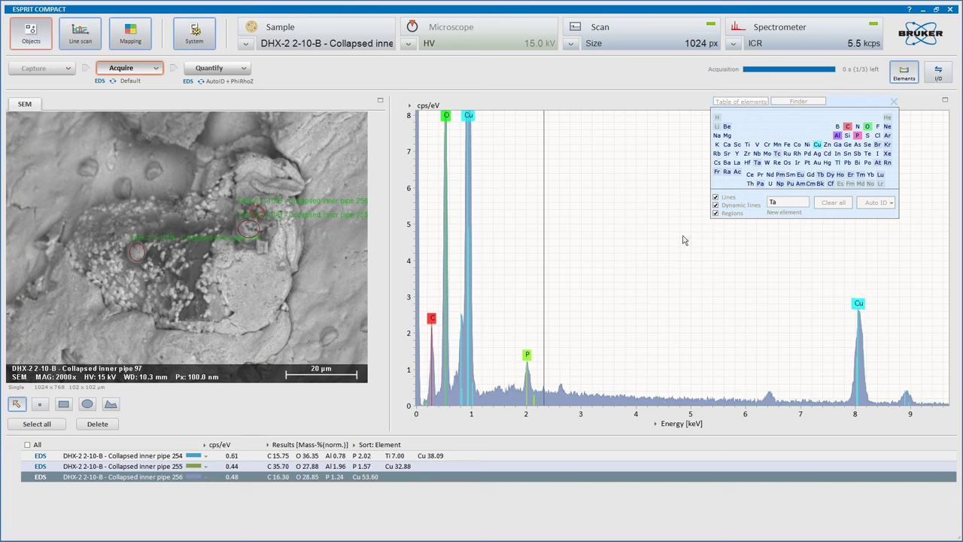
{"action": "left_click", "coordinate": [788, 145]}
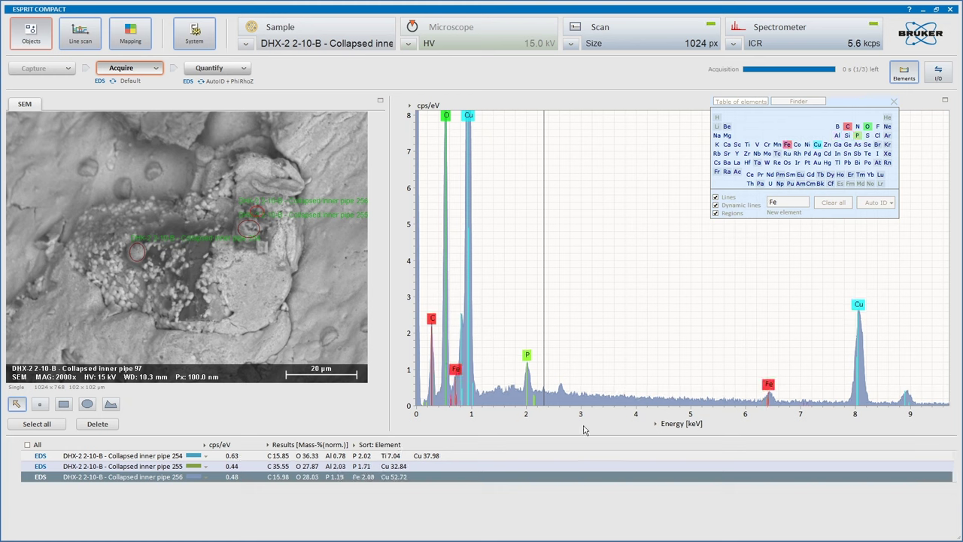
{"action": "left_click", "coordinate": [877, 136]}
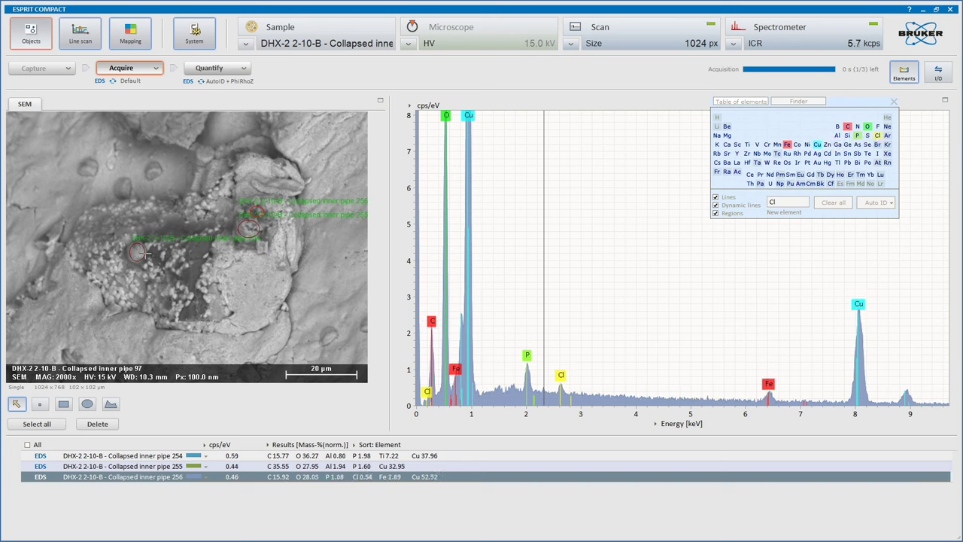
{"action": "left_click", "coordinate": [432, 457]}
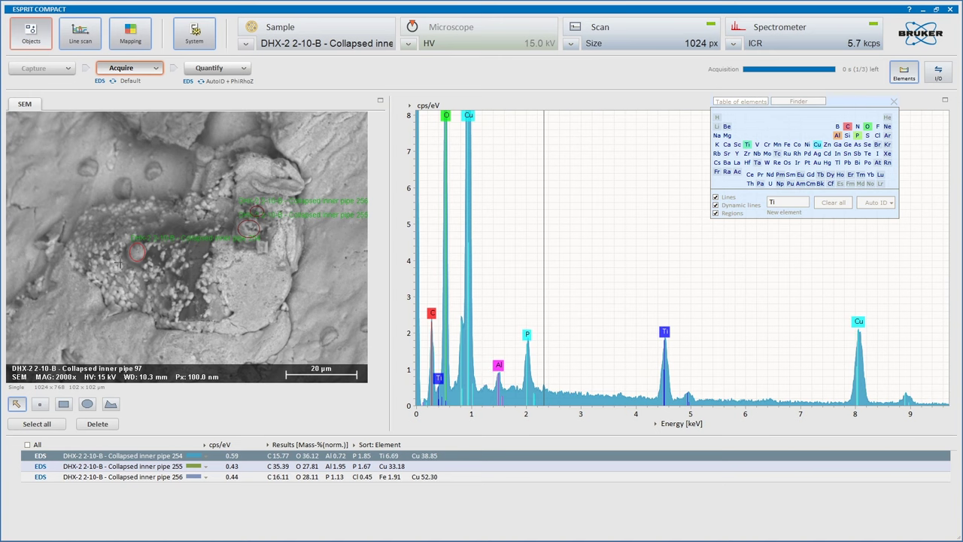
- Add Mg and Si to pipe 254 and Fe to pipe 255
{"action": "left_click", "coordinate": [847, 135]}
{"action": "left_click", "coordinate": [726, 135]}
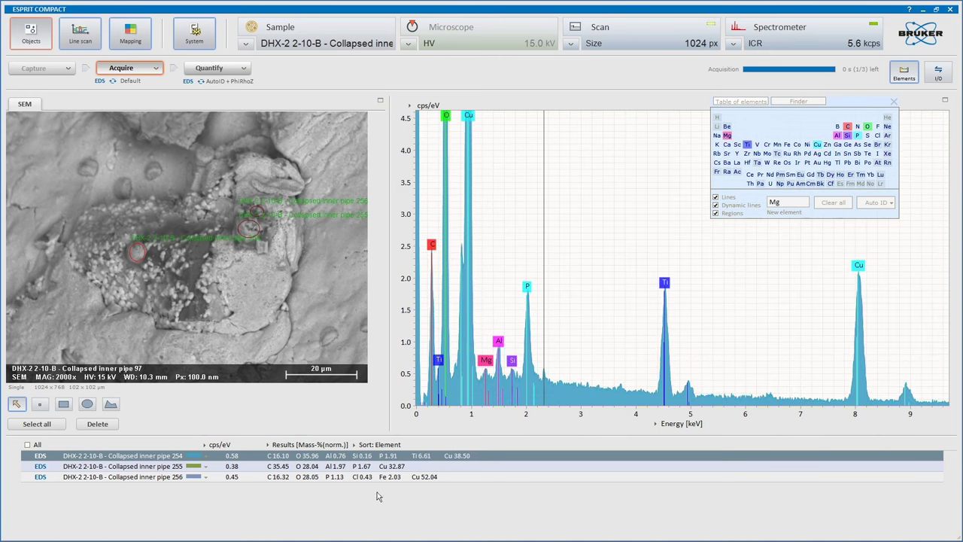
{"action": "left_click", "coordinate": [334, 467]}
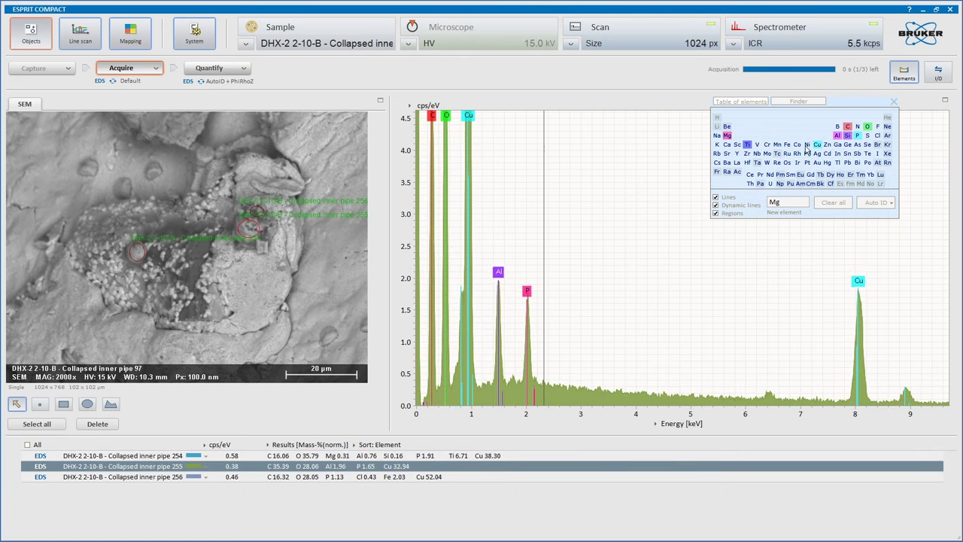
{"action": "left_click", "coordinate": [786, 145]}
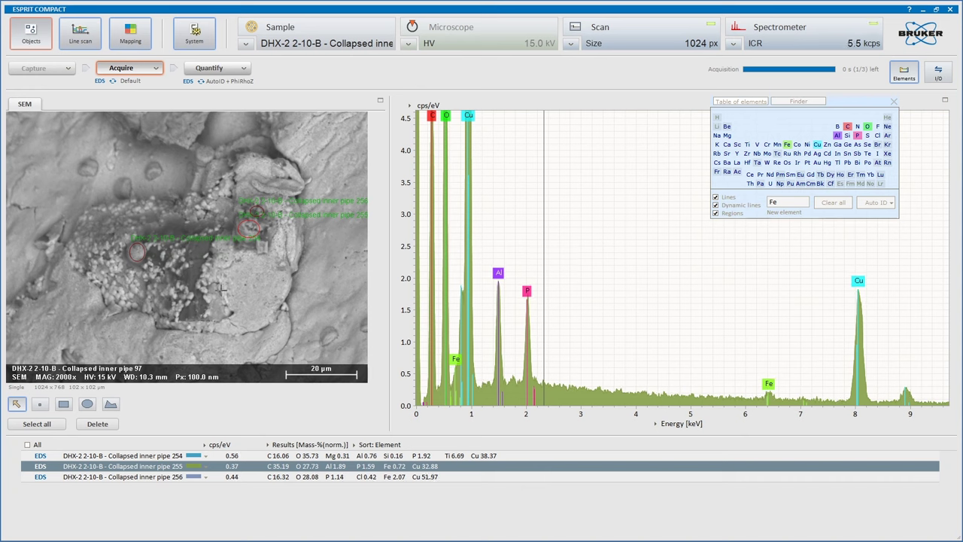
- Add Si and Al to the pipe 256 elements
{"action": "left_click", "coordinate": [331, 477]}
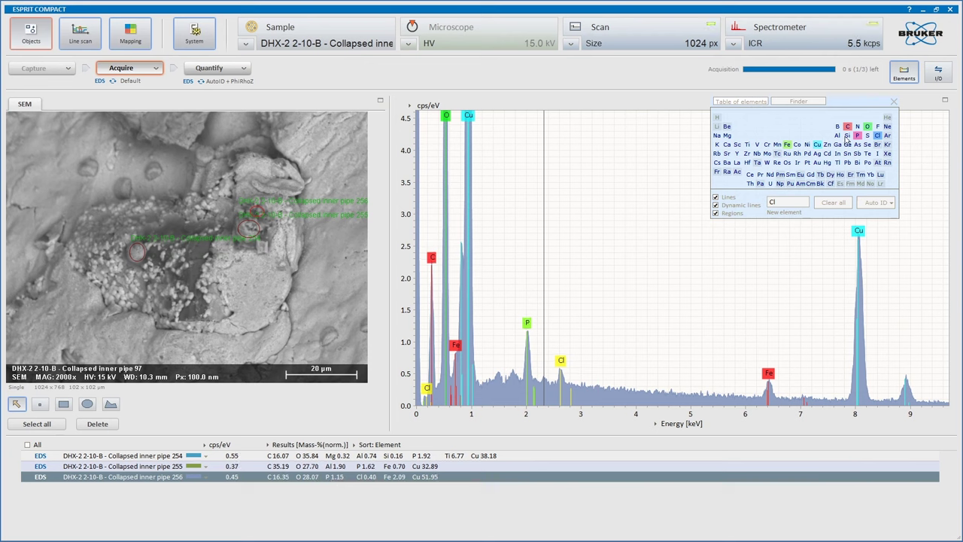
{"action": "left_click", "coordinate": [846, 136]}
{"action": "left_click", "coordinate": [838, 136]}
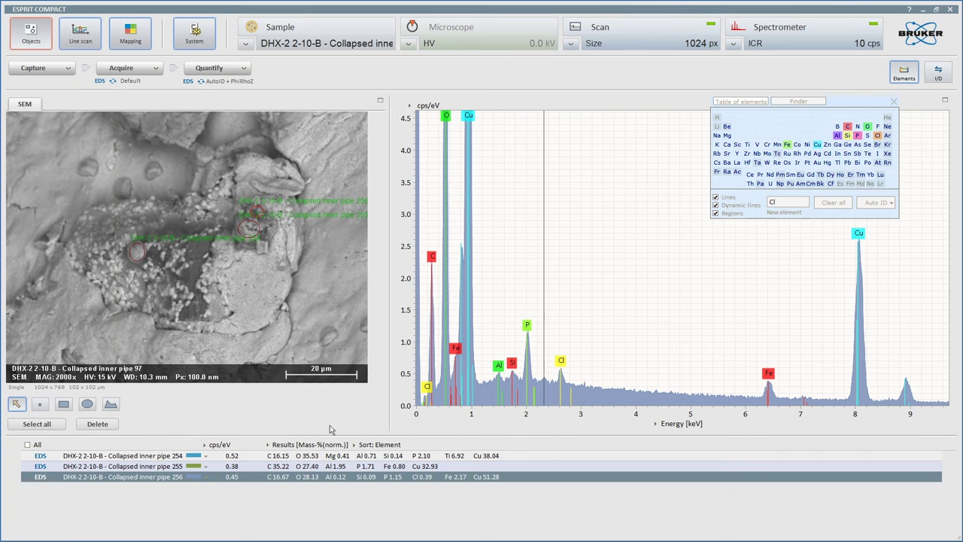
- Compare the pipe 254, 255 and 256 spectra in turn
{"action": "left_click", "coordinate": [278, 456]}
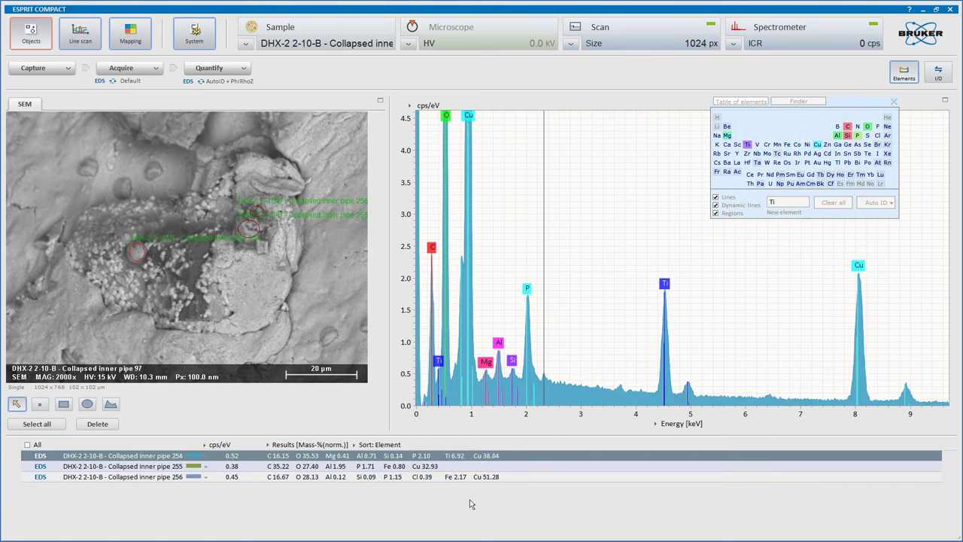
{"action": "left_click", "coordinate": [435, 466]}
{"action": "left_click", "coordinate": [431, 477]}
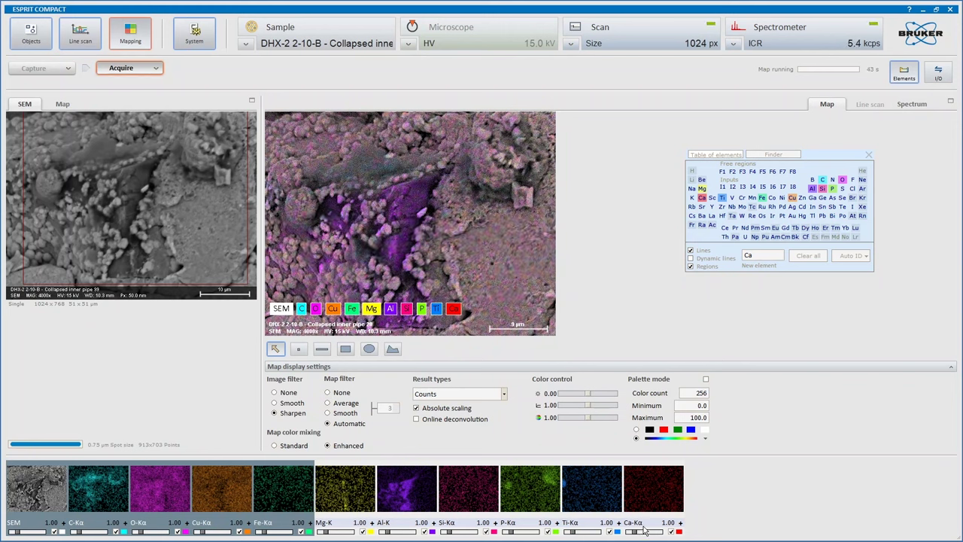
- Drop Ca and Si from the mapped elements and hide the O, Cu, Fe and Si layers
{"action": "left_click", "coordinate": [701, 199]}
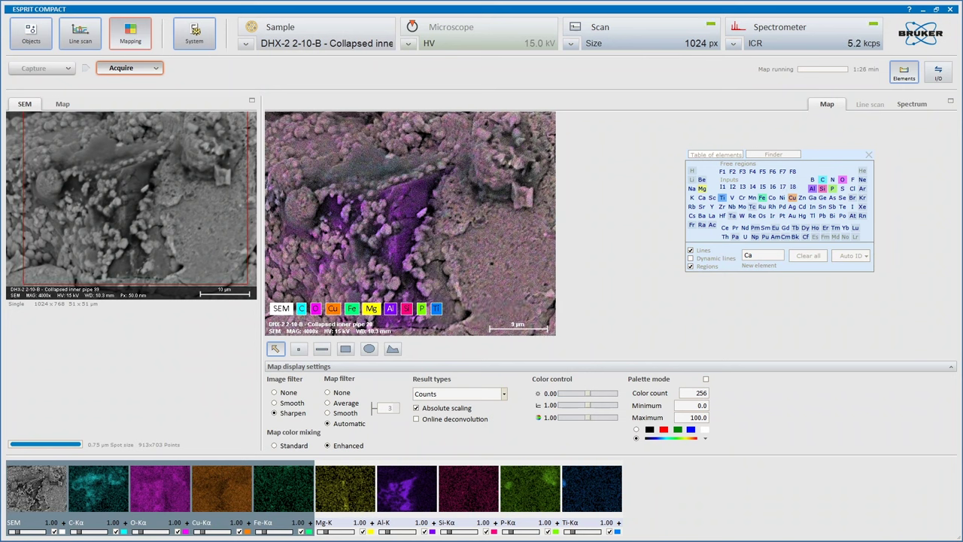
{"action": "left_click", "coordinate": [178, 531]}
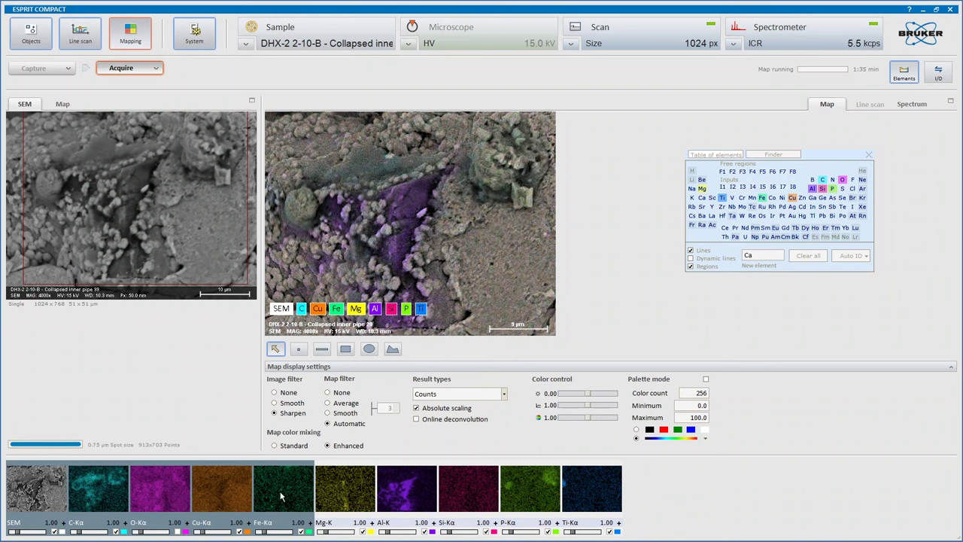
{"action": "left_click", "coordinate": [240, 531]}
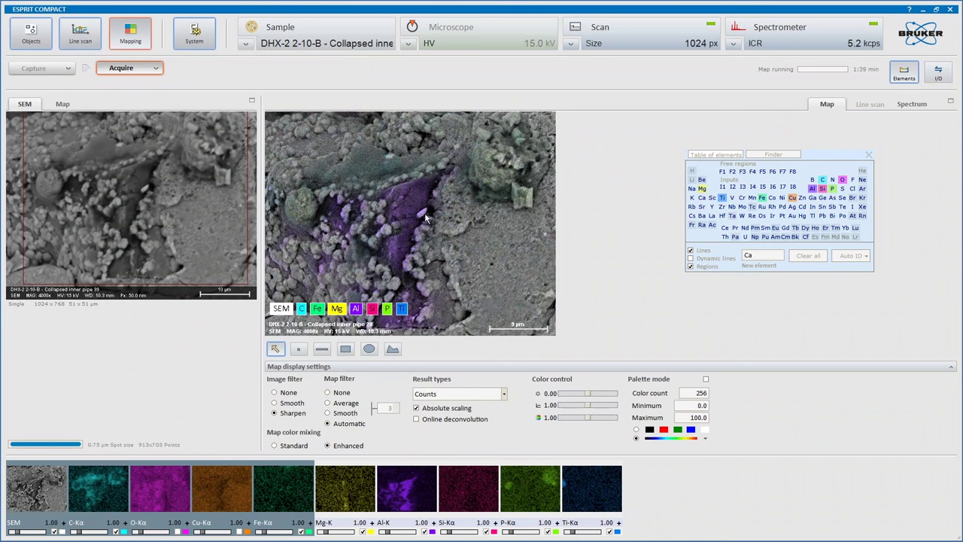
{"action": "left_click", "coordinate": [302, 532]}
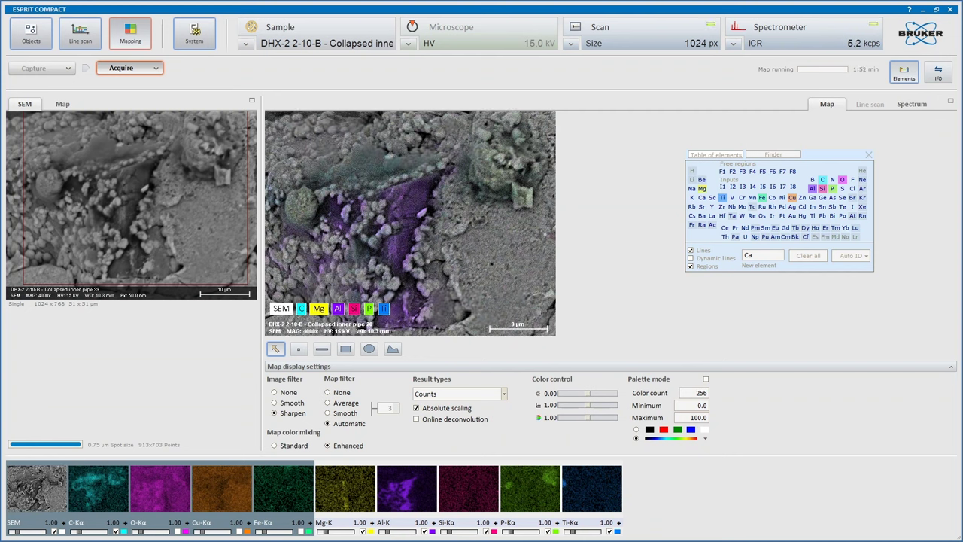
{"action": "left_click", "coordinate": [486, 532]}
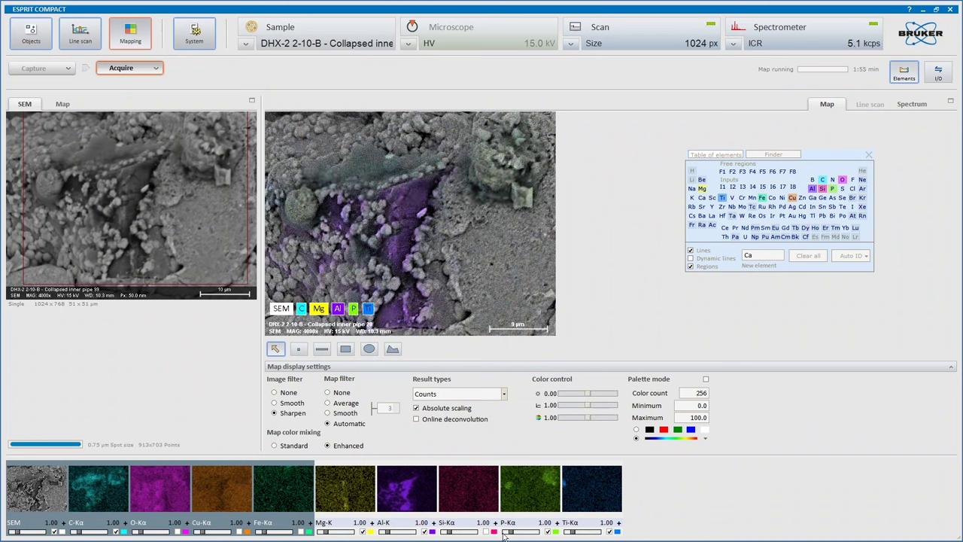
{"action": "left_click", "coordinate": [823, 189]}
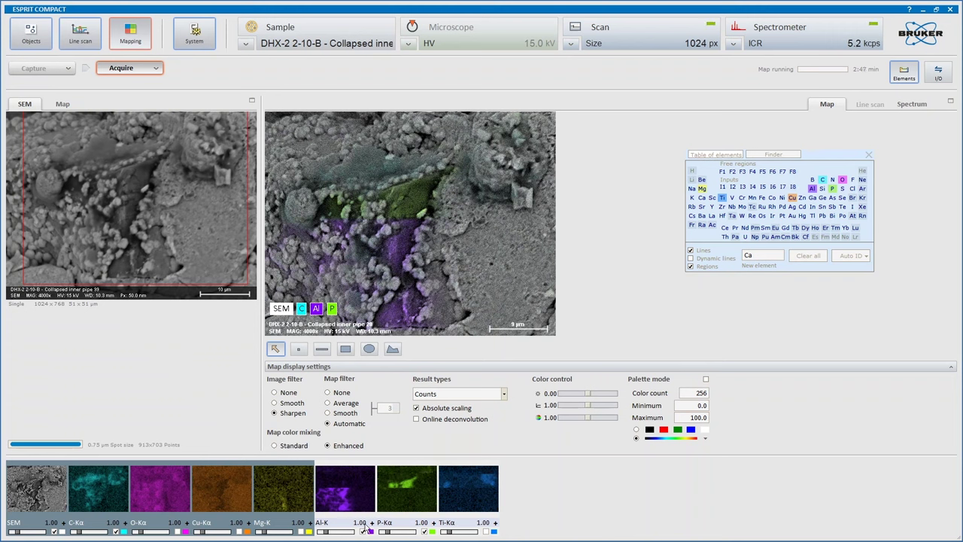
{"action": "left_click", "coordinate": [363, 532]}
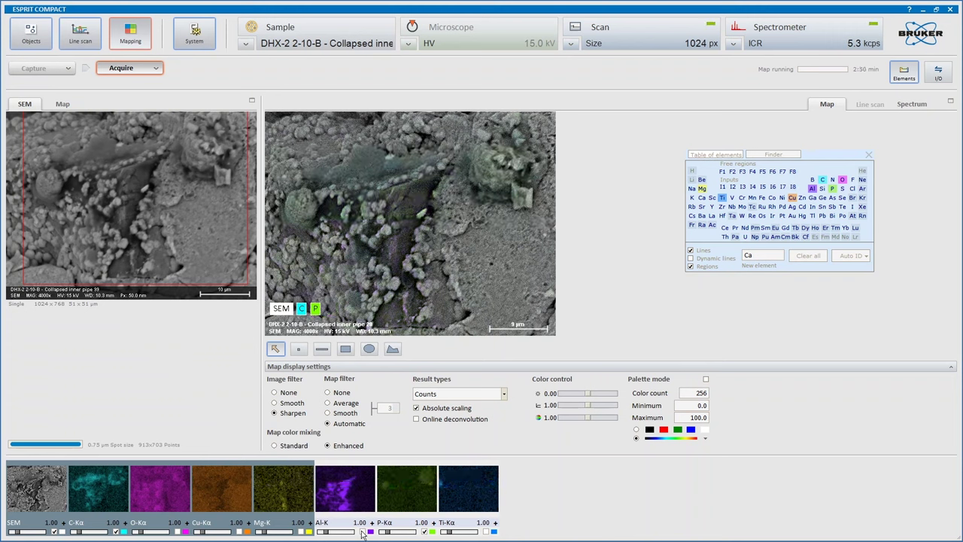
{"action": "left_click", "coordinate": [363, 531]}
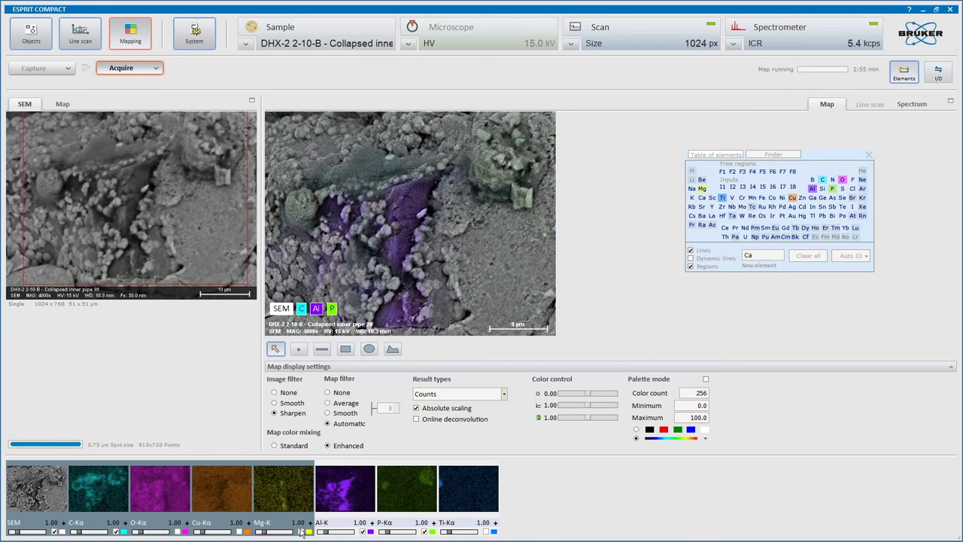
{"action": "left_click", "coordinate": [301, 532]}
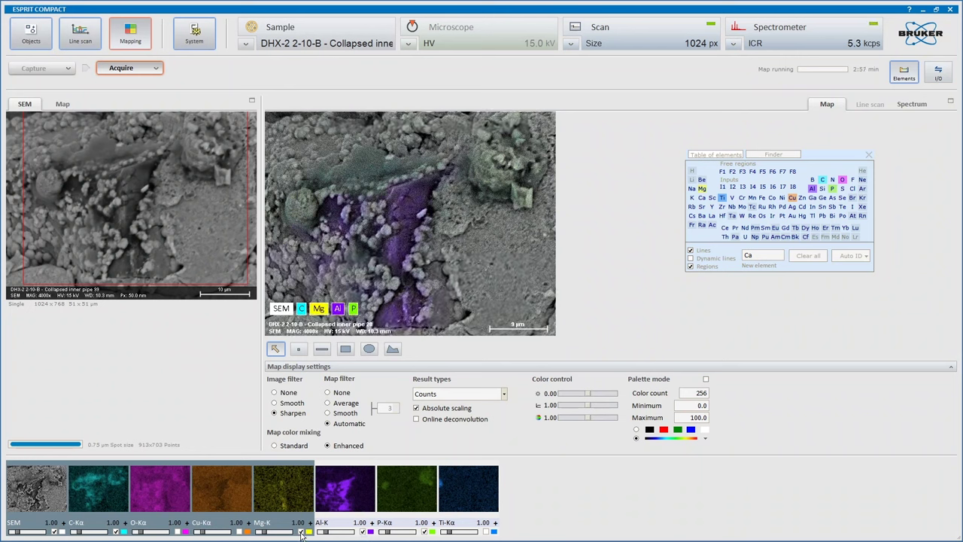
{"action": "left_click", "coordinate": [300, 532]}
{"action": "left_click", "coordinate": [362, 532]}
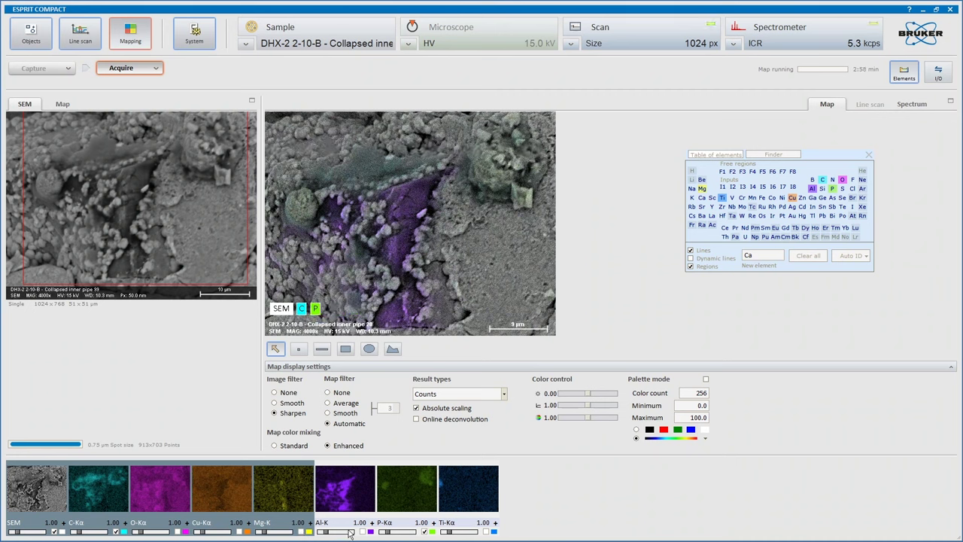
{"action": "left_click", "coordinate": [301, 532]}
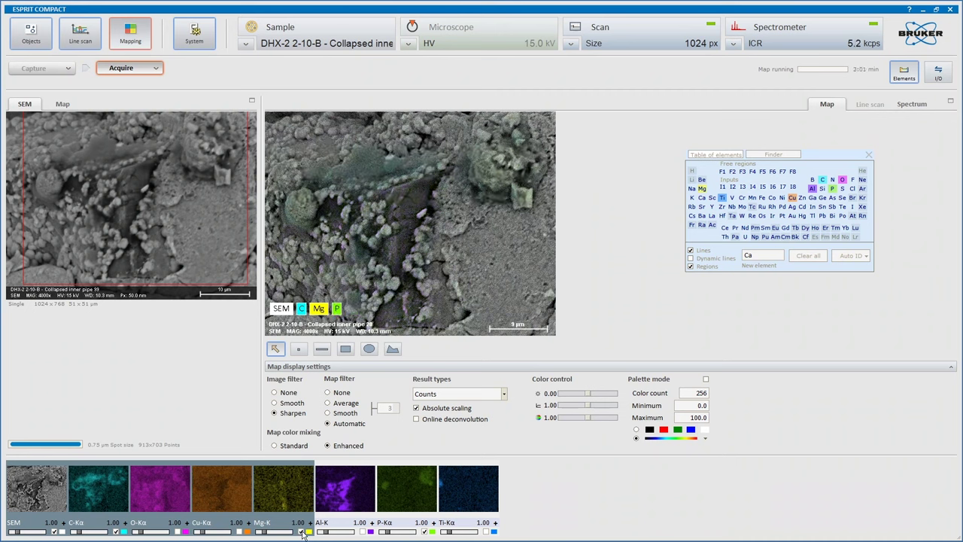
{"action": "left_click", "coordinate": [301, 532]}
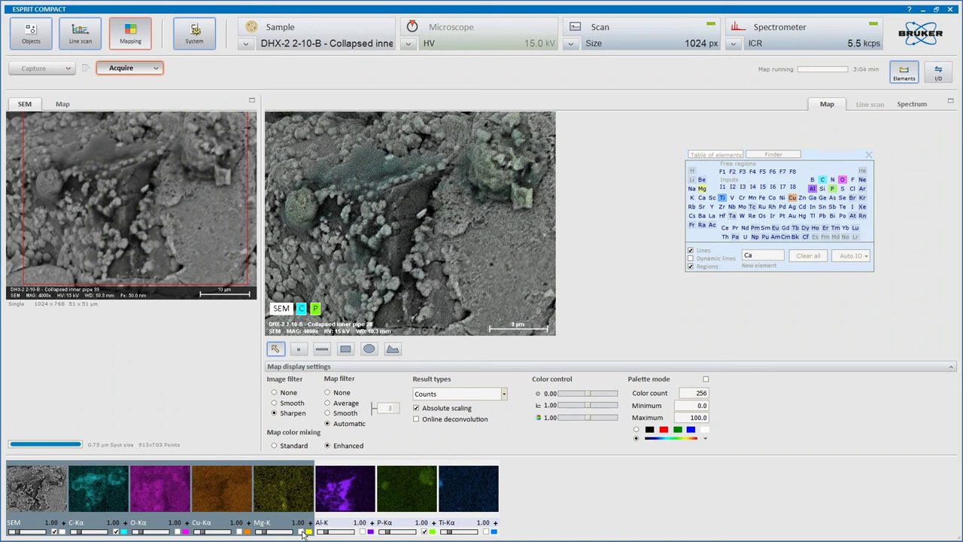
{"action": "left_click", "coordinate": [362, 532]}
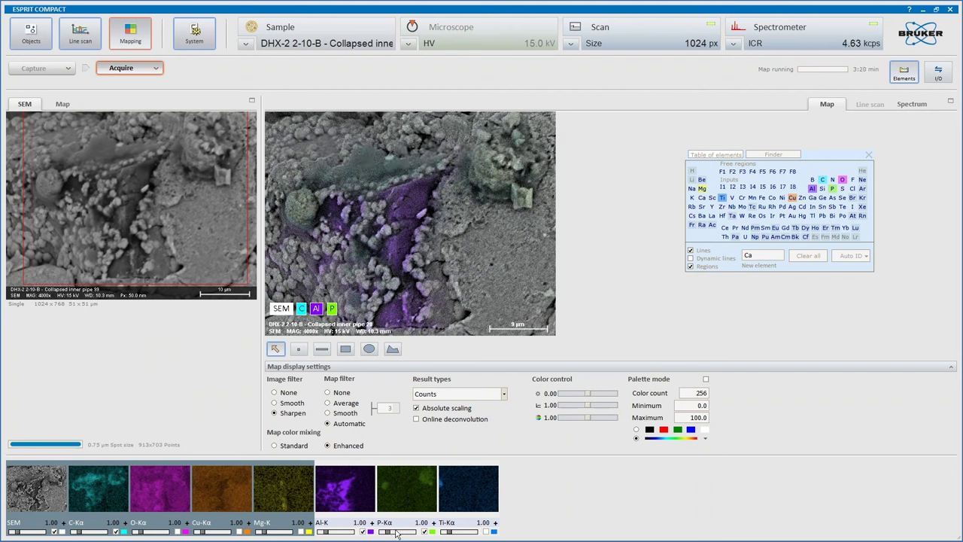
- Boost P intensity to 2.58 and Mg to 5.00, hide Al, show Mg
{"action": "left_click_drag", "start_coordinate": [396, 533], "coordinate": [408, 535]}
{"action": "left_click_drag", "start_coordinate": [266, 534], "coordinate": [316, 529]}
{"action": "left_click", "coordinate": [363, 532]}
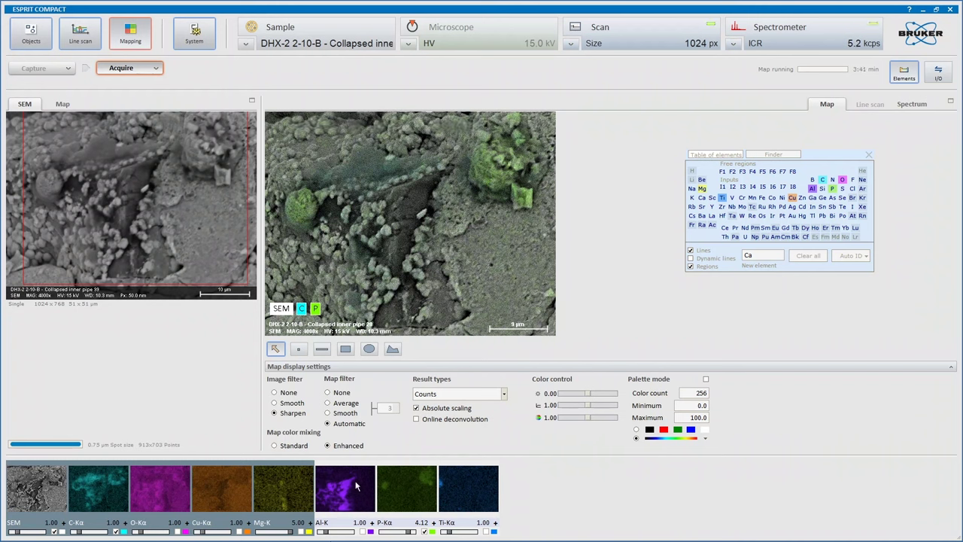
{"action": "left_click", "coordinate": [300, 531]}
- Colour the Mg layer blue, then remove Mg and P from the overlay
{"action": "left_click", "coordinate": [308, 532]}
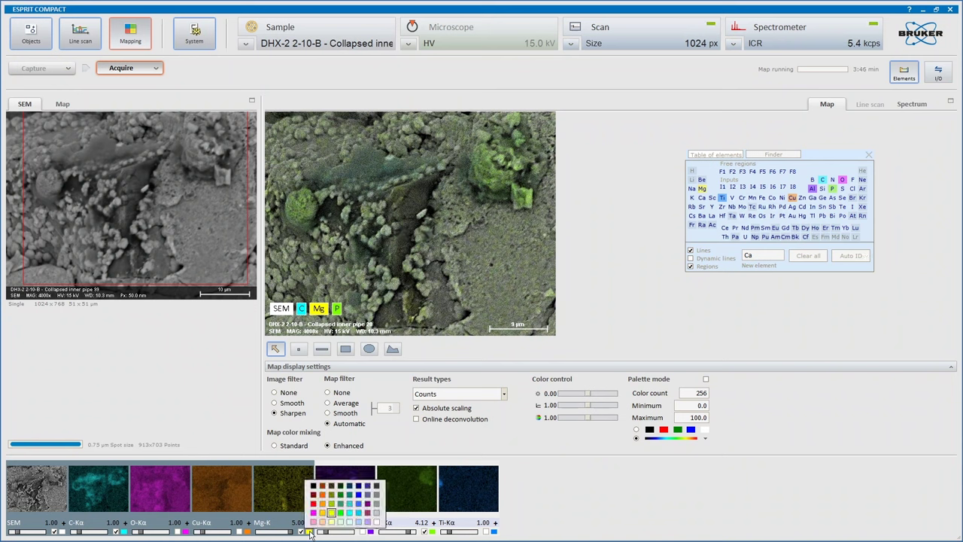
{"action": "left_click", "coordinate": [361, 500]}
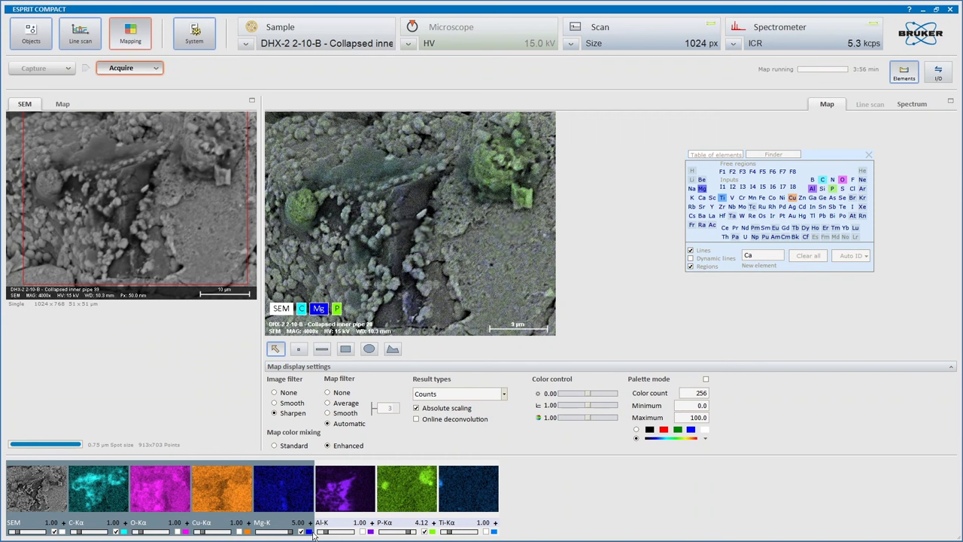
{"action": "left_click", "coordinate": [301, 531]}
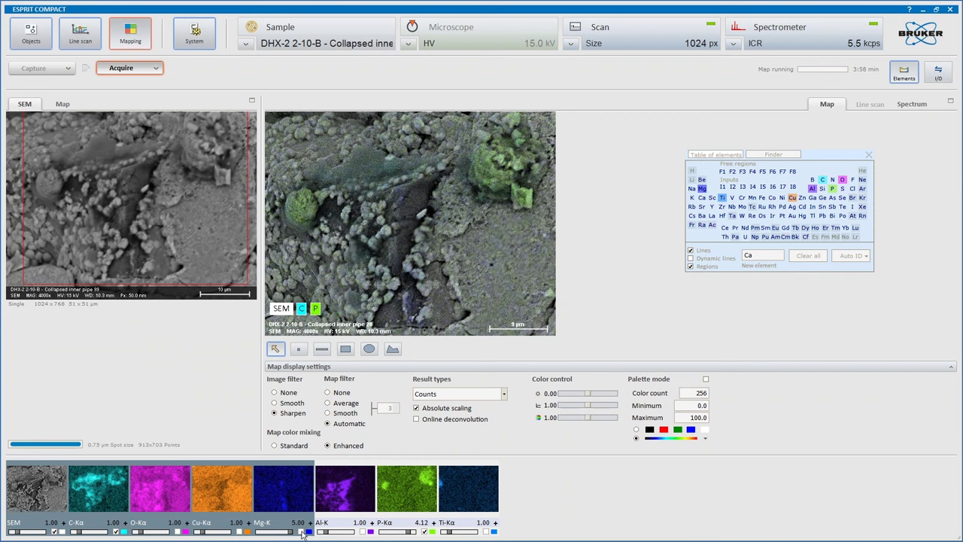
{"action": "left_click", "coordinate": [423, 531]}
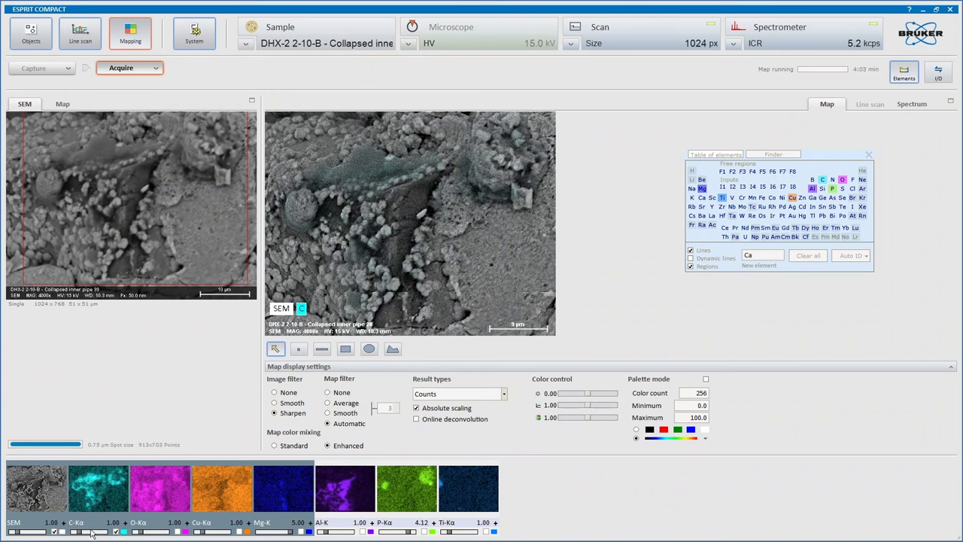
- Boost C to 4.41, add P, Al and Cu to the overlay, boost Cu to 3.86
{"action": "left_click_drag", "start_coordinate": [94, 534], "coordinate": [103, 534]}
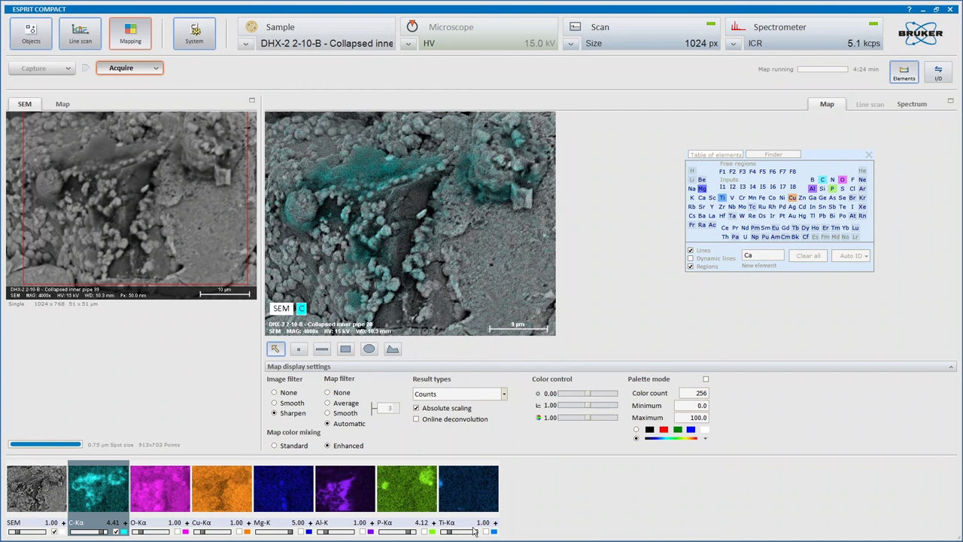
{"action": "left_click", "coordinate": [424, 532]}
{"action": "left_click", "coordinate": [300, 532]}
{"action": "left_click", "coordinate": [300, 531]}
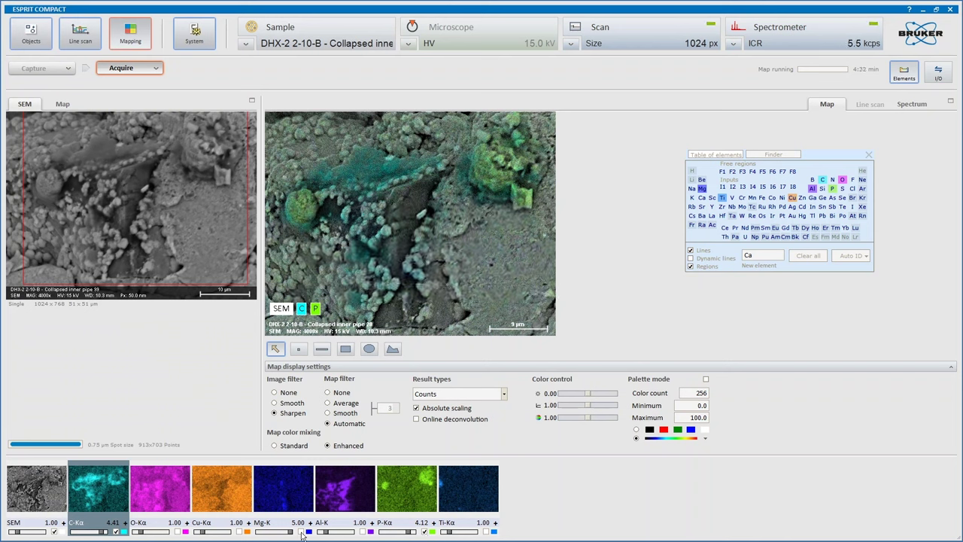
{"action": "left_click", "coordinate": [364, 532]}
{"action": "left_click", "coordinate": [239, 532]}
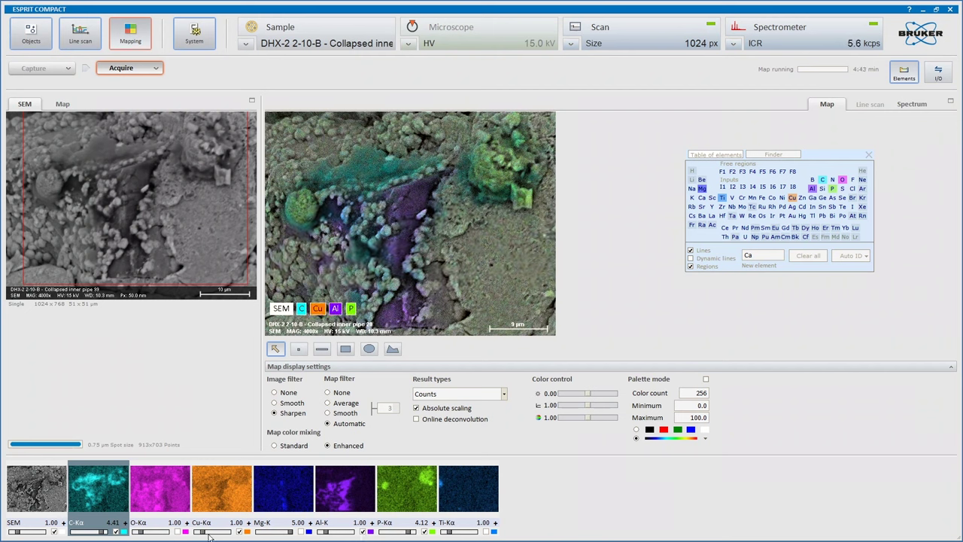
{"action": "left_click_drag", "start_coordinate": [201, 531], "coordinate": [221, 537]}
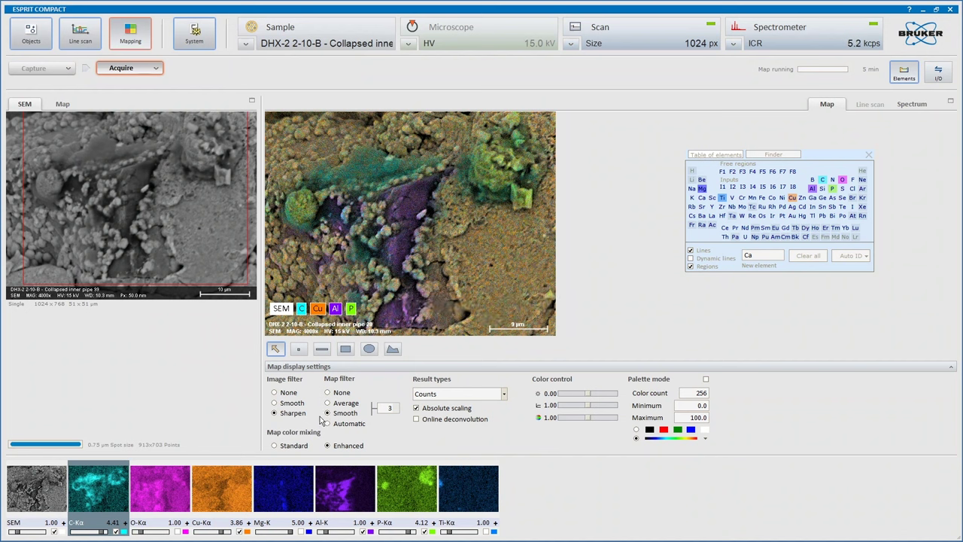
- Recolour the P-Kα layer pink, replacing green after trying yellow and orange
{"action": "left_click", "coordinate": [432, 532]}
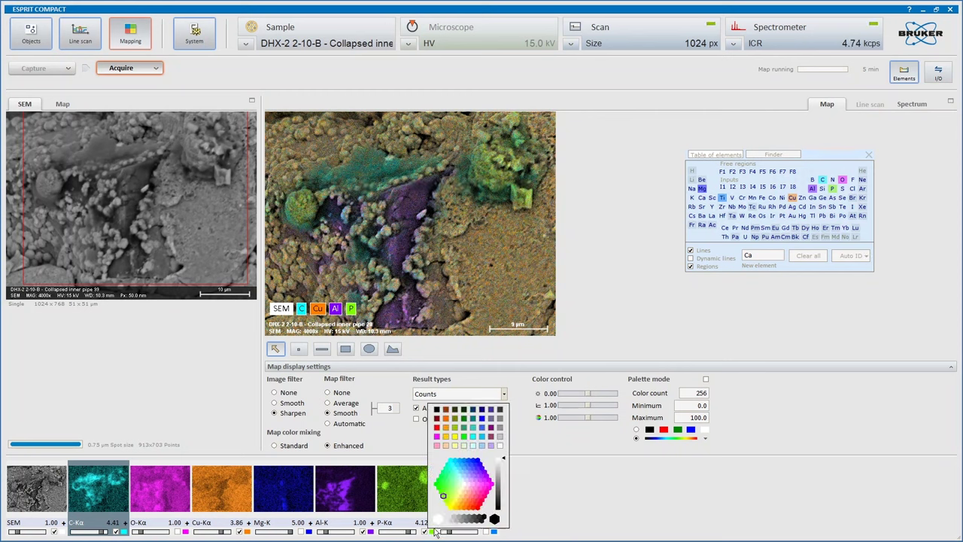
{"action": "left_click", "coordinate": [443, 496]}
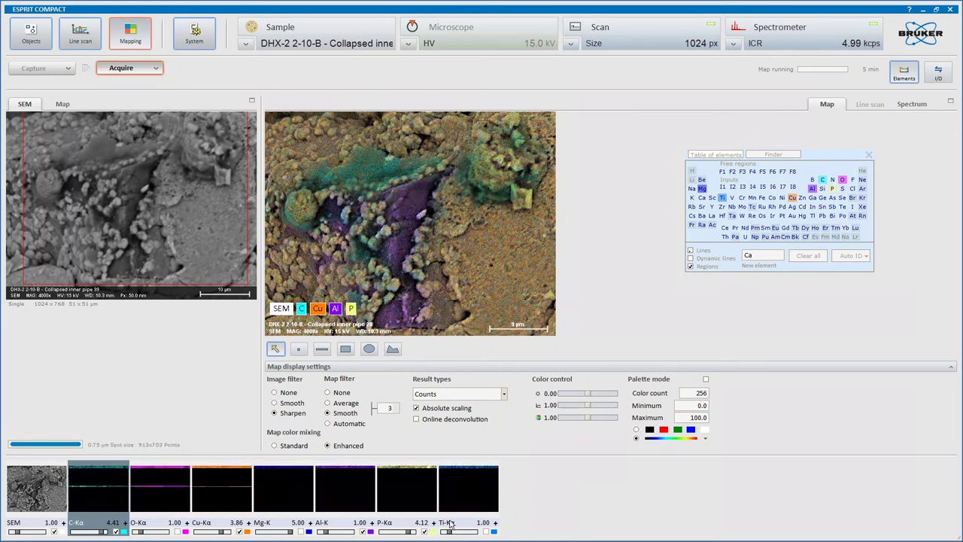
{"action": "left_click", "coordinate": [426, 532]}
{"action": "left_click", "coordinate": [426, 532]}
{"action": "left_click", "coordinate": [433, 532]}
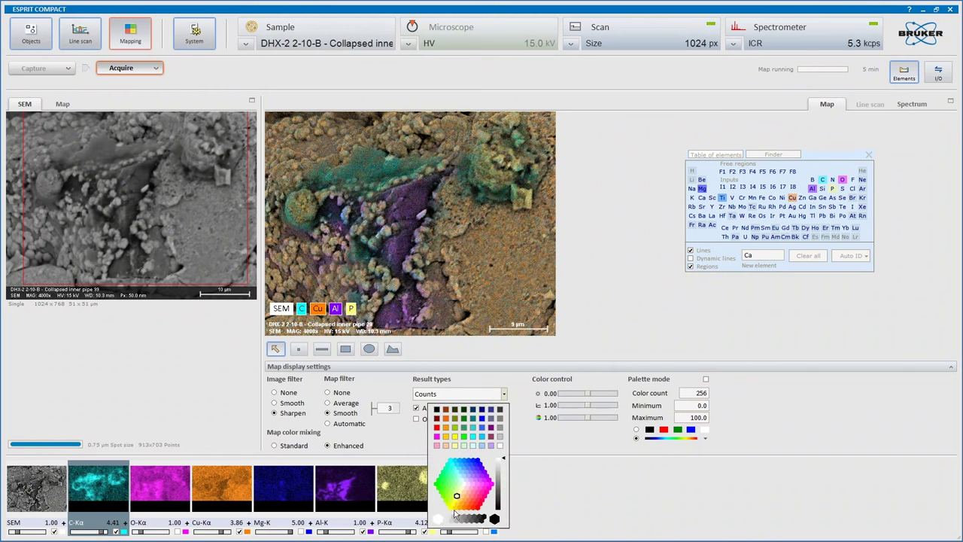
{"action": "left_click", "coordinate": [465, 510]}
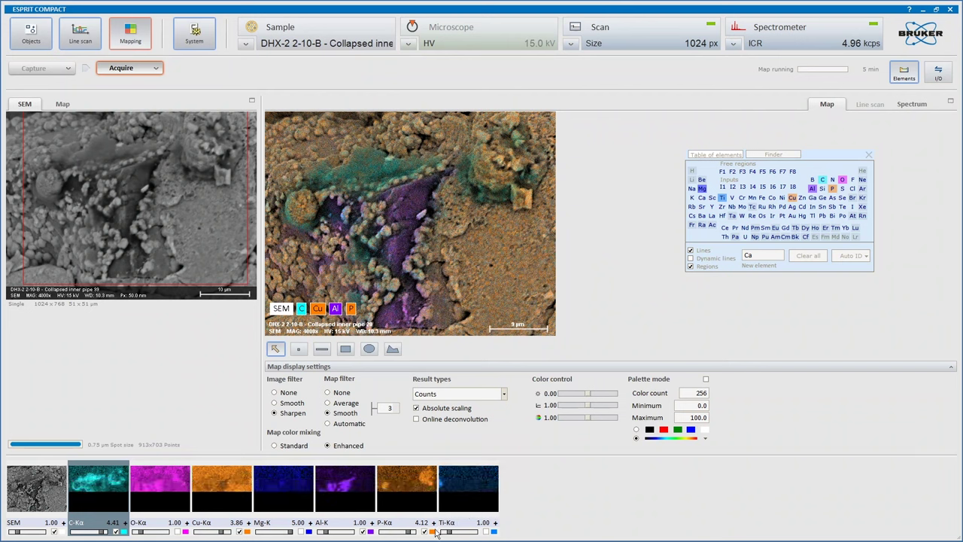
{"action": "left_click", "coordinate": [493, 532]}
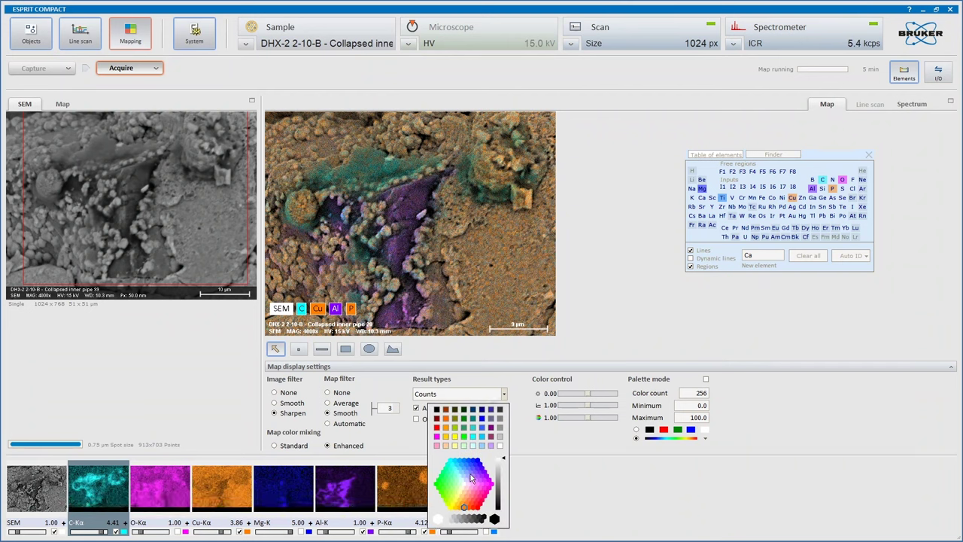
{"action": "left_click", "coordinate": [484, 494]}
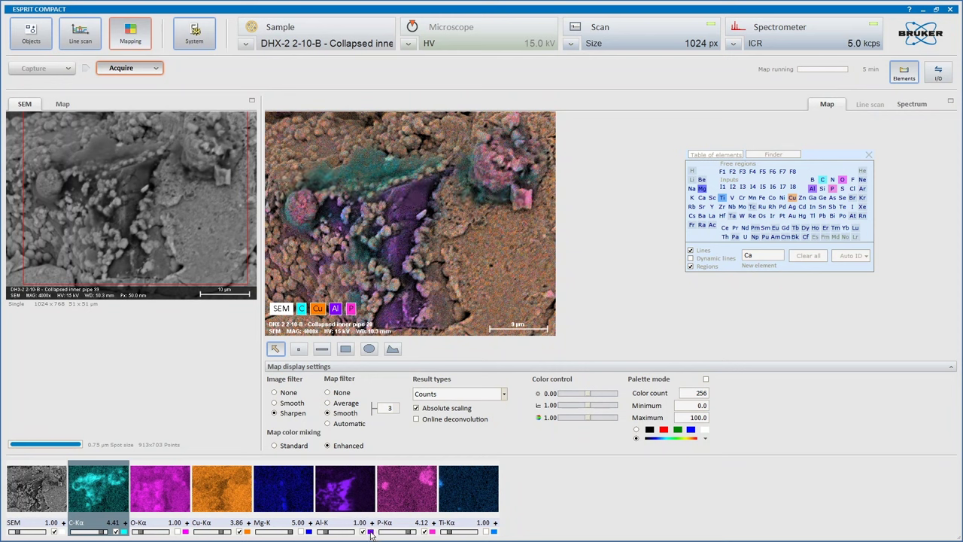
- Make the Al-K layer green, leaving the C layer cyan after checking its palette
{"action": "left_click", "coordinate": [370, 531]}
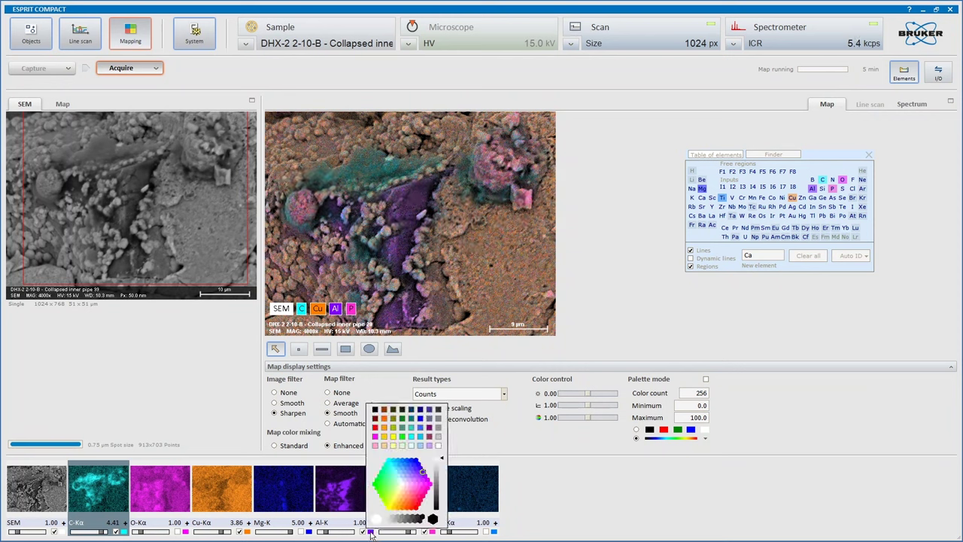
{"action": "left_click", "coordinate": [375, 489]}
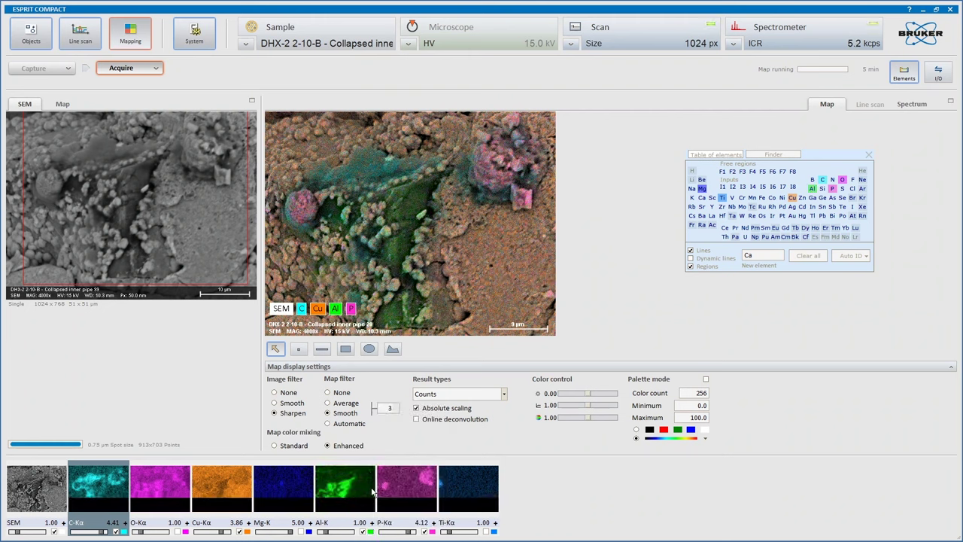
{"action": "left_click", "coordinate": [124, 531]}
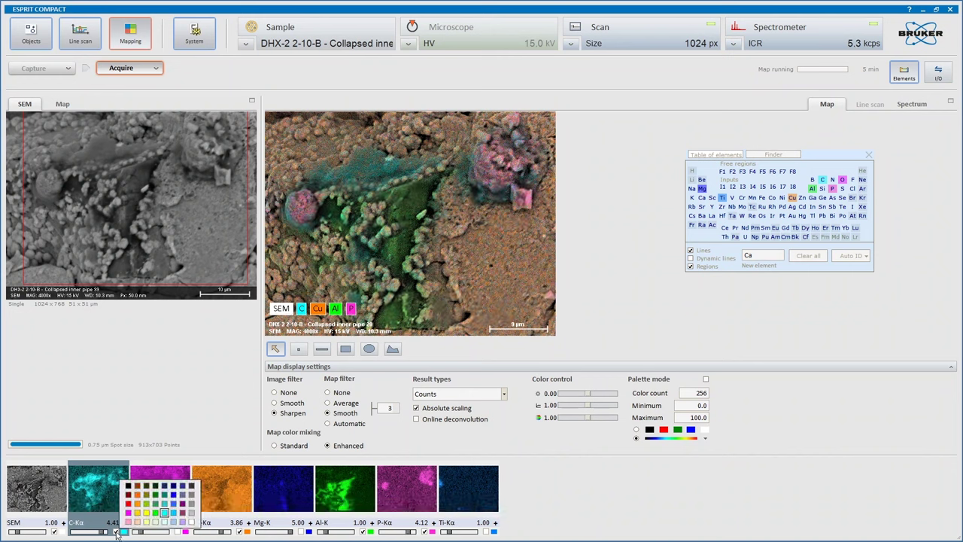
{"action": "left_click", "coordinate": [124, 531]}
{"action": "left_click", "coordinate": [124, 531]}
{"action": "left_click", "coordinate": [124, 531]}
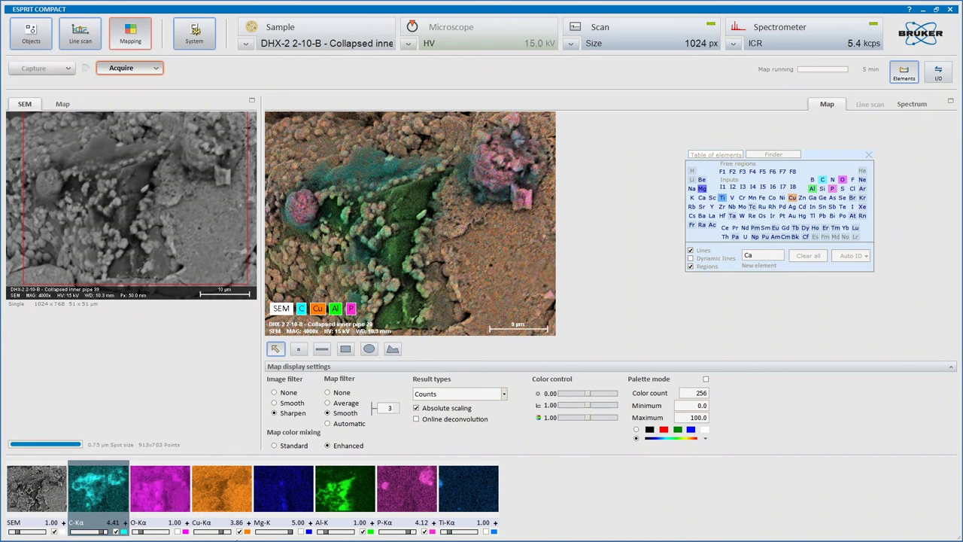
{"action": "left_click", "coordinate": [370, 532]}
{"action": "left_click", "coordinate": [124, 532]}
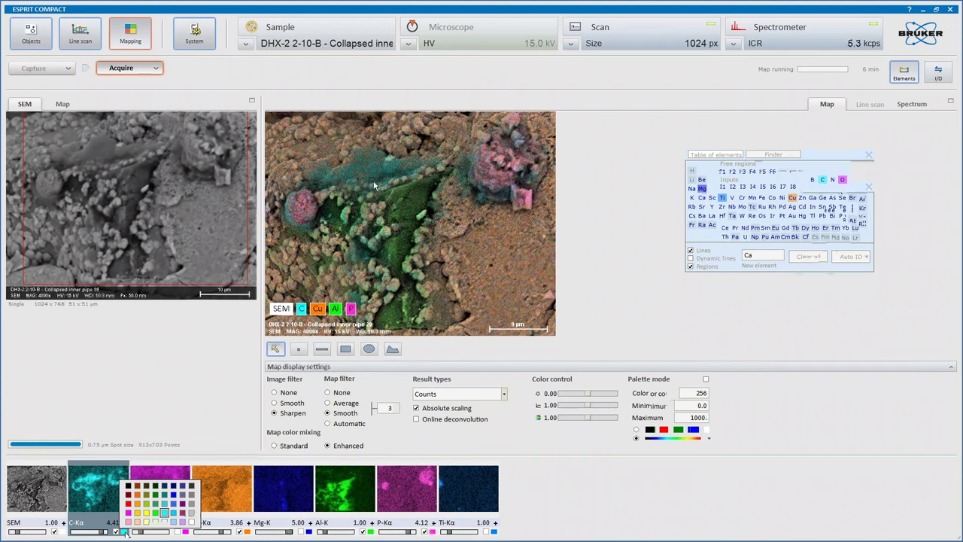
{"action": "left_click", "coordinate": [164, 513]}
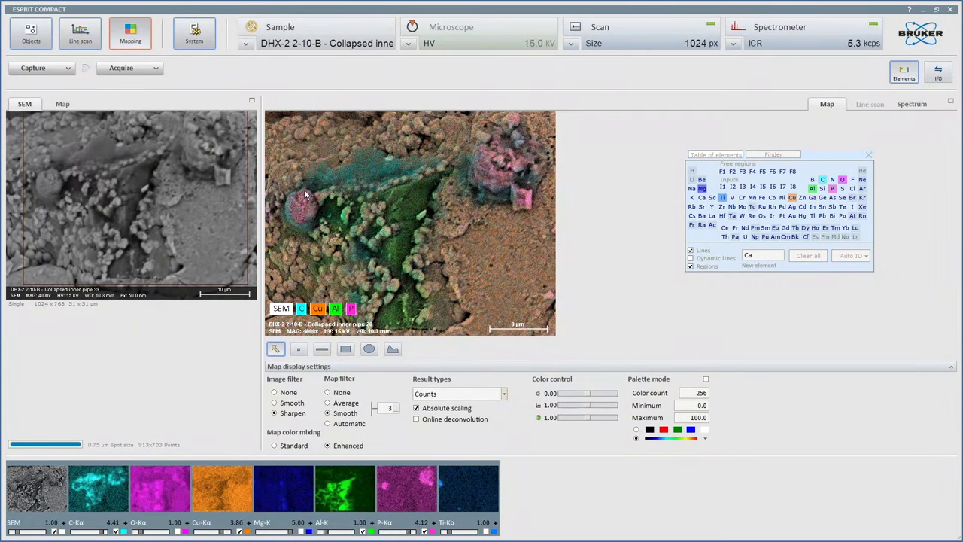
- Collapse the Map display settings panel so the C, Cu, Al, P overlay enlarges
{"action": "left_click", "coordinate": [336, 366]}
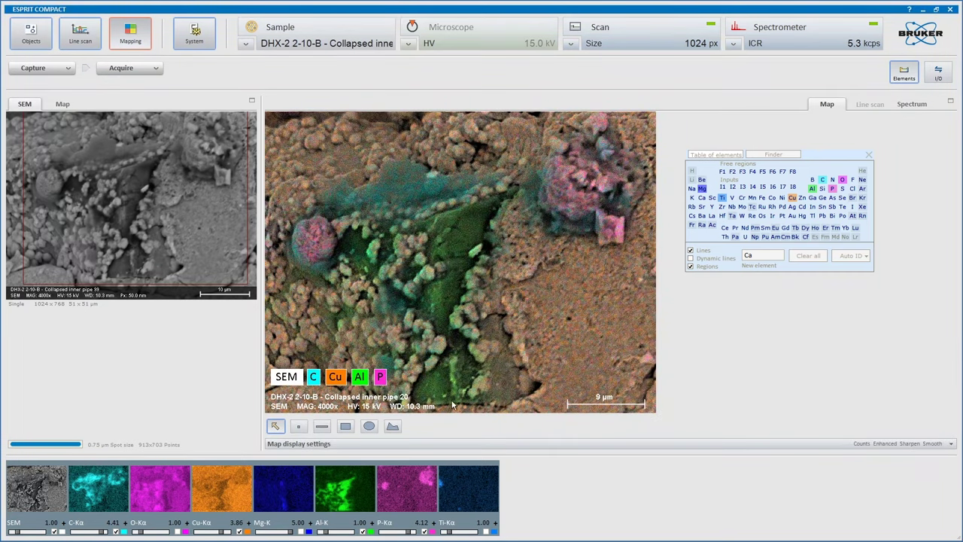